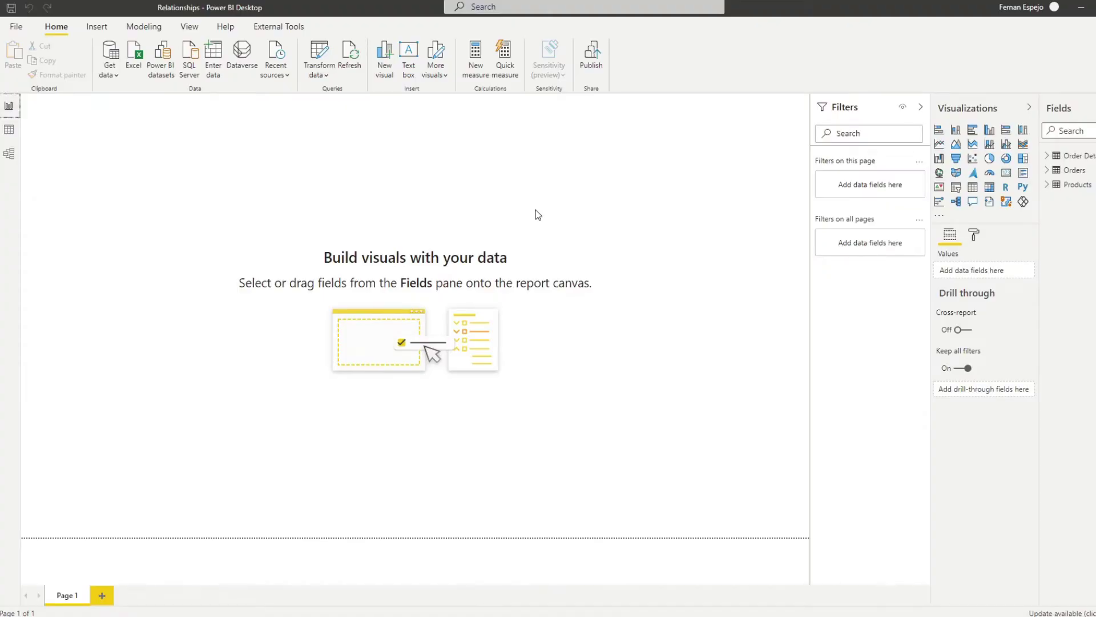
# Step: Examine the ProductID and ProductName columns of the Products table in the data view
pyautogui.click(9, 129)
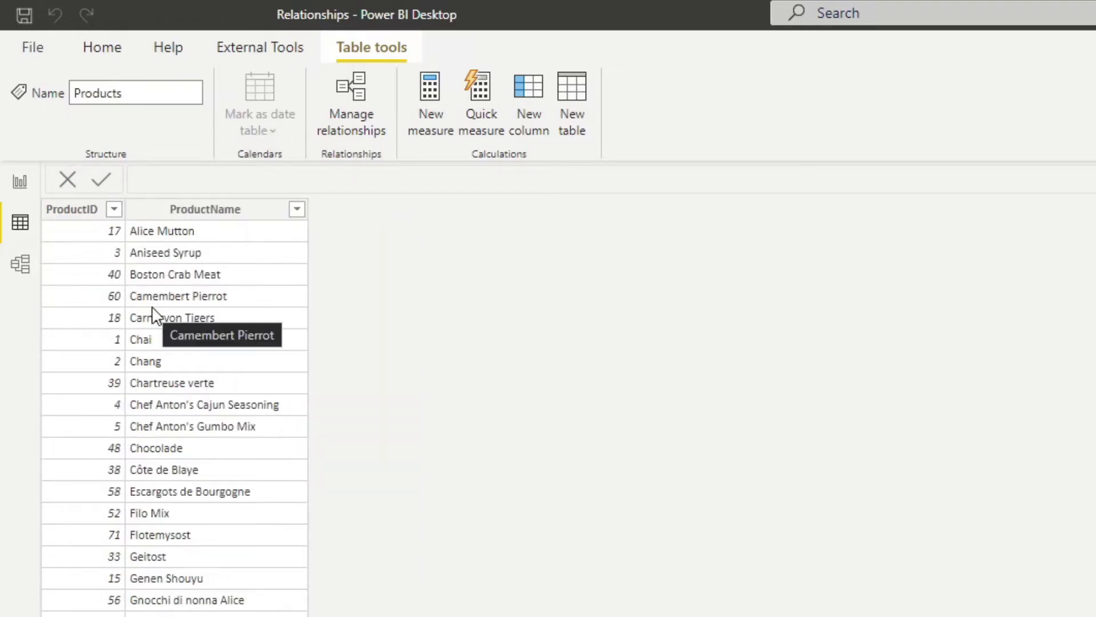
pyautogui.click(89, 210)
pyautogui.click(254, 211)
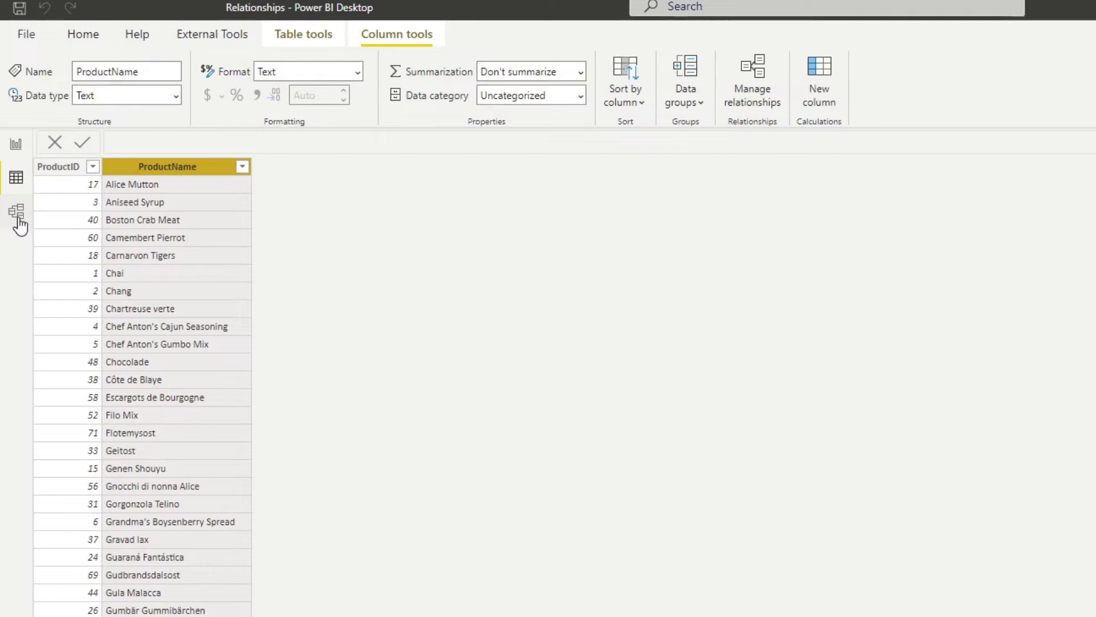
# Step: Show the data model and spread the Products and Orders tables slightly apart in the diagram
pyautogui.click(18, 219)
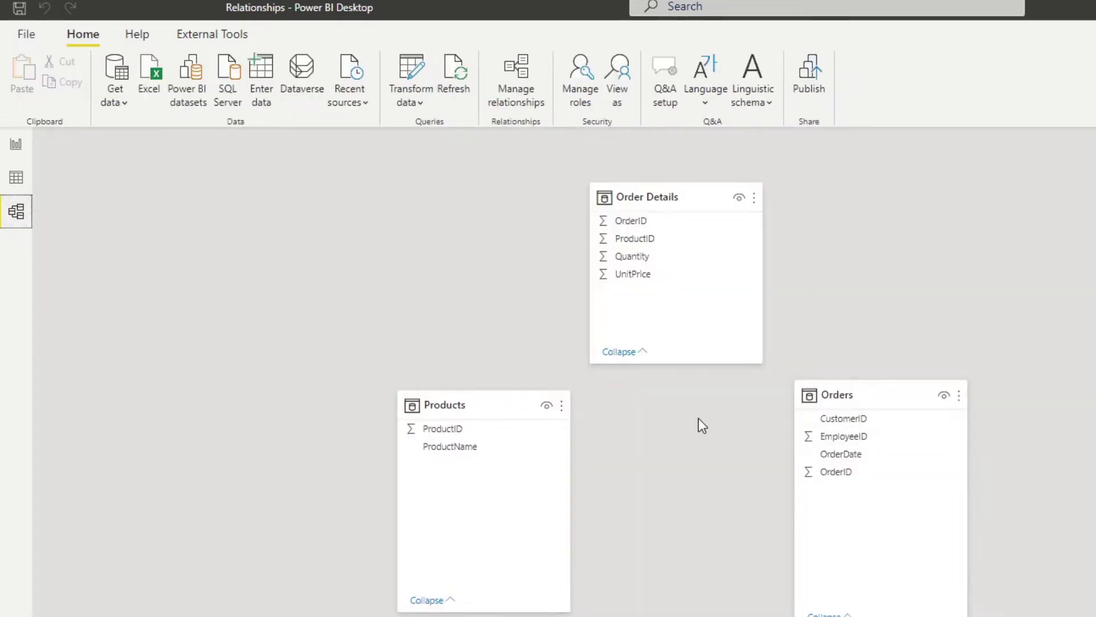
pyautogui.moveTo(524, 408); pyautogui.dragTo(516, 419)
pyautogui.moveTo(871, 393); pyautogui.dragTo(912, 411)
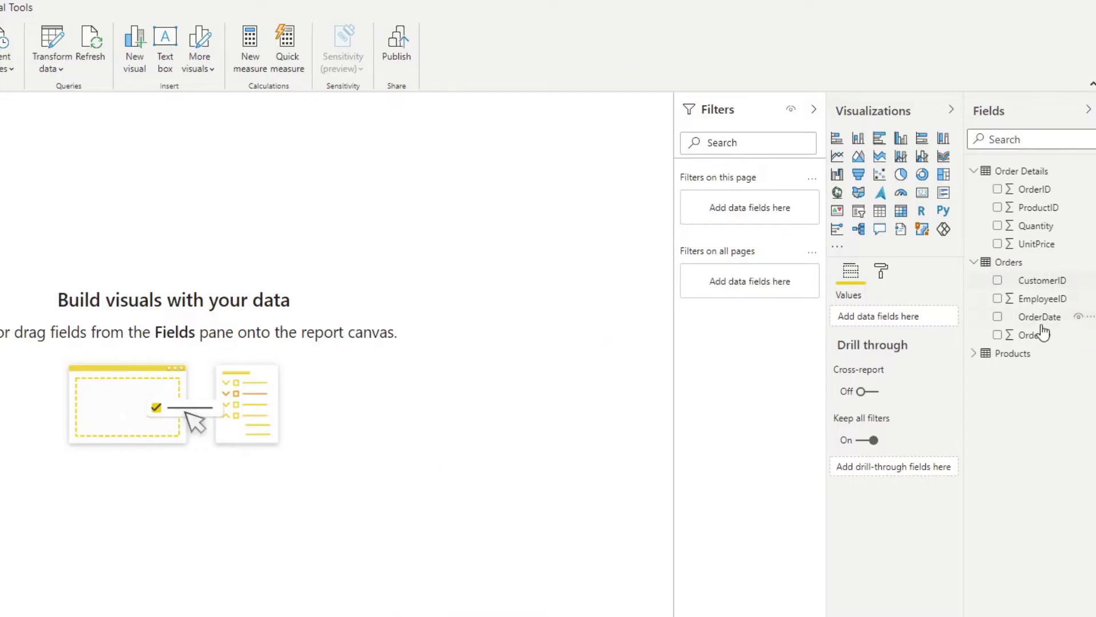
# Step: Build a table visual on the report page with OrderID from Orders and Quantity from Order Details
pyautogui.moveTo(1044, 335); pyautogui.dragTo(147, 245)
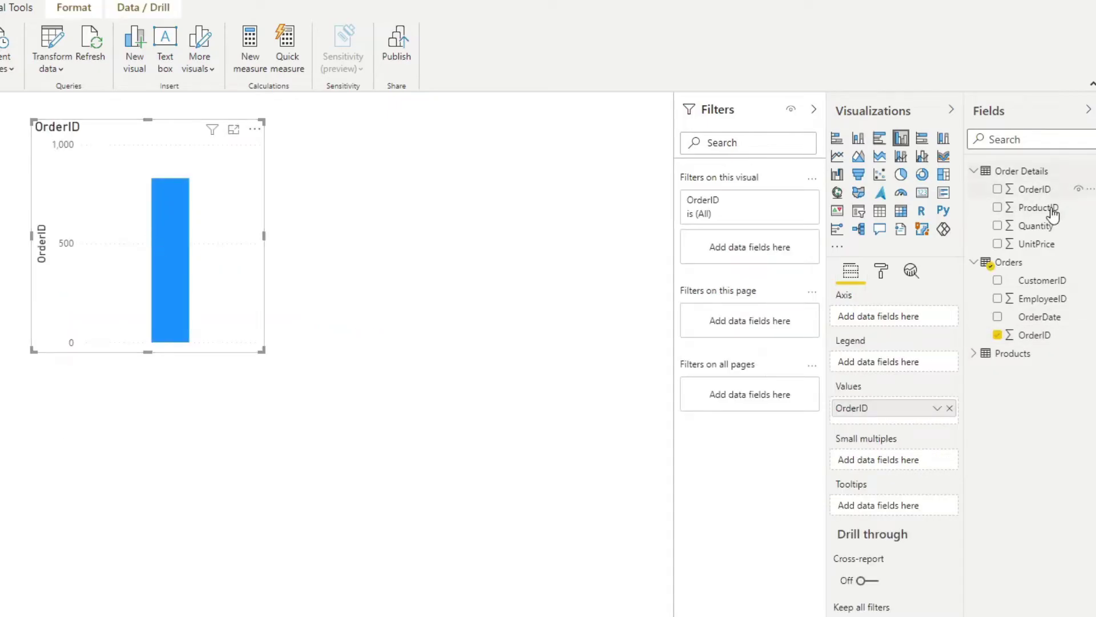
pyautogui.moveTo(1038, 228); pyautogui.dragTo(198, 247)
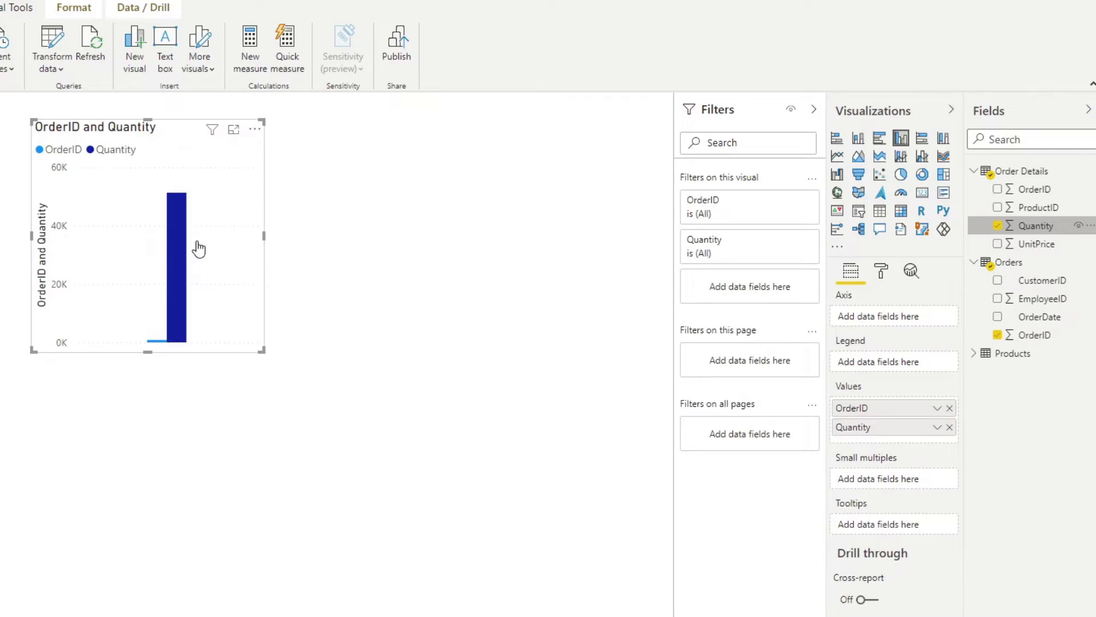
pyautogui.click(880, 211)
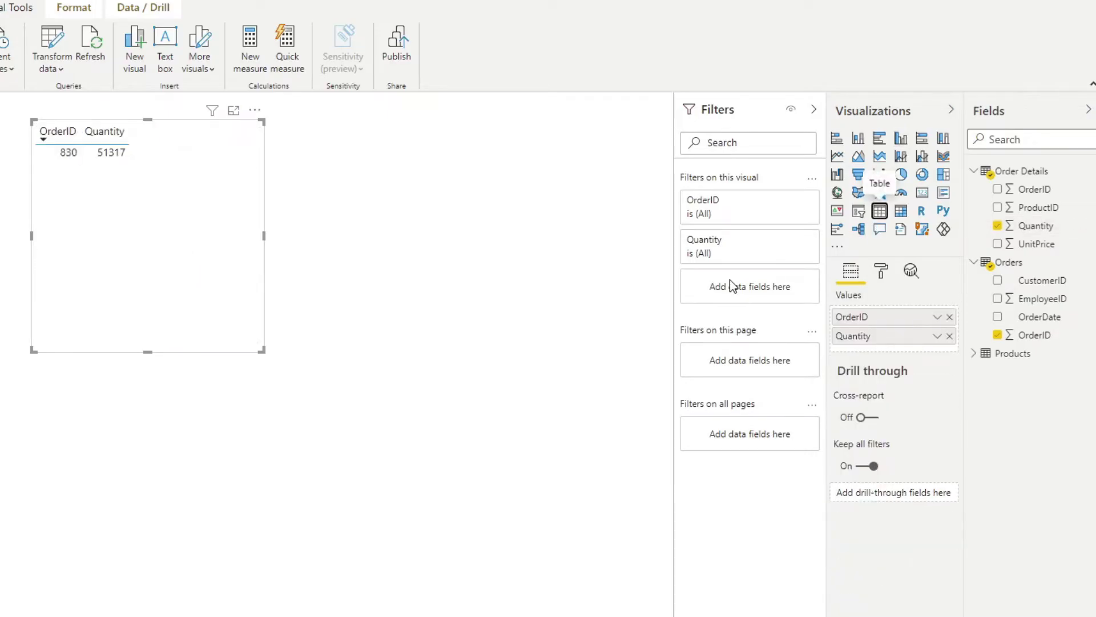
# Step: Set OrderID to Don't summarize, and make the table visual taller and more central on the page
pyautogui.click(937, 317)
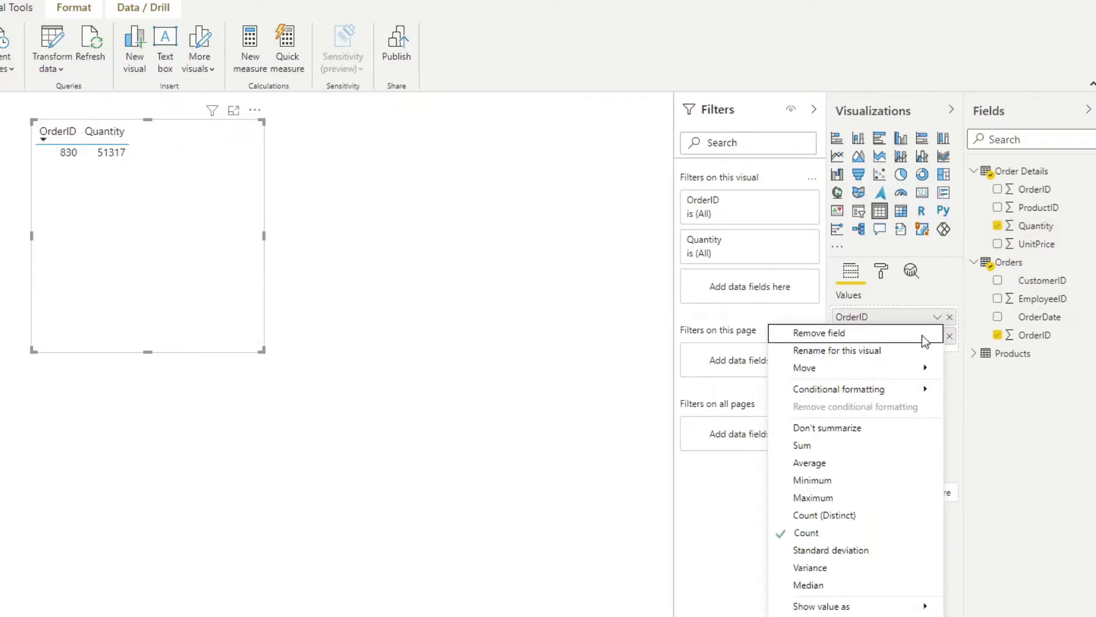
pyautogui.click(839, 426)
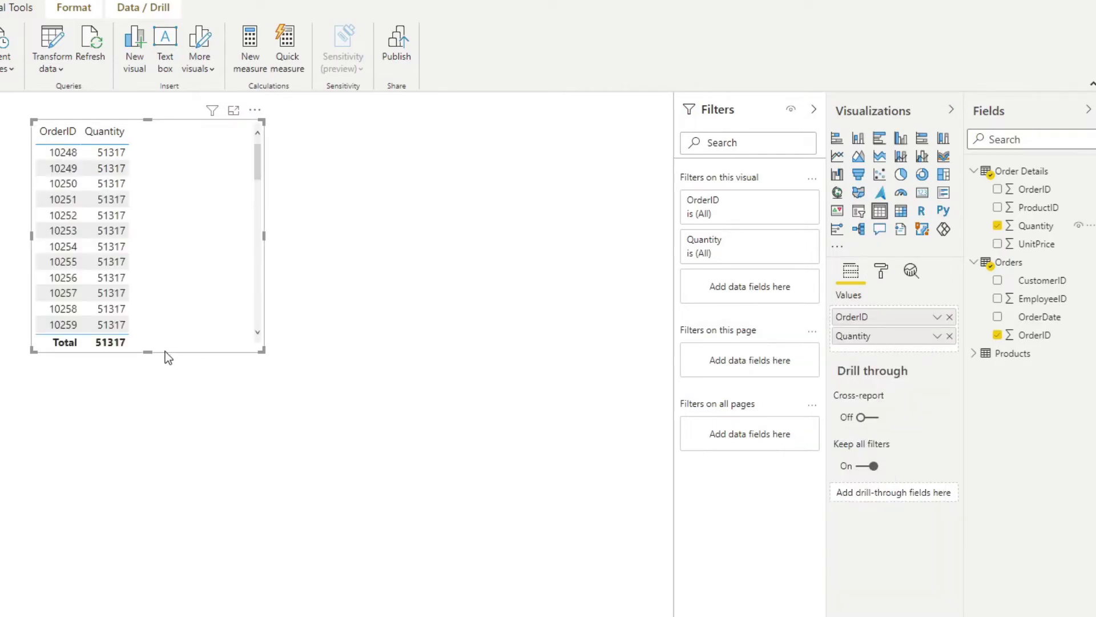
pyautogui.moveTo(148, 352); pyautogui.dragTo(154, 531)
pyautogui.moveTo(166, 454); pyautogui.dragTo(309, 488)
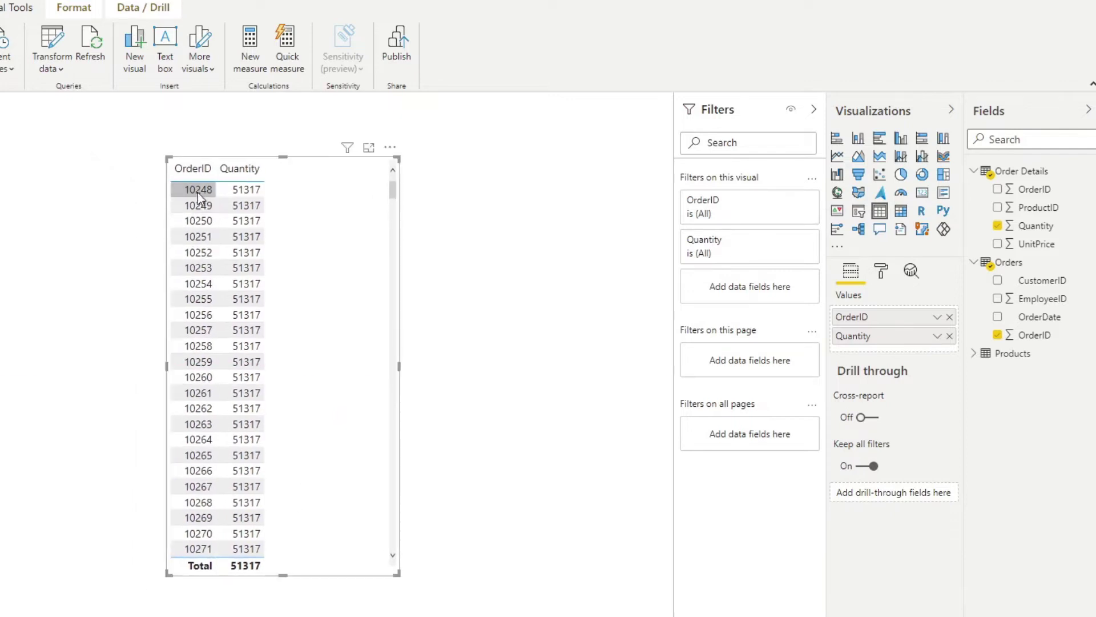
# Step: Examine the Quantity shown for each OrderID throughout the table visual
pyautogui.scroll(-3, 200, 241)
pyautogui.scroll(3, 201, 245)
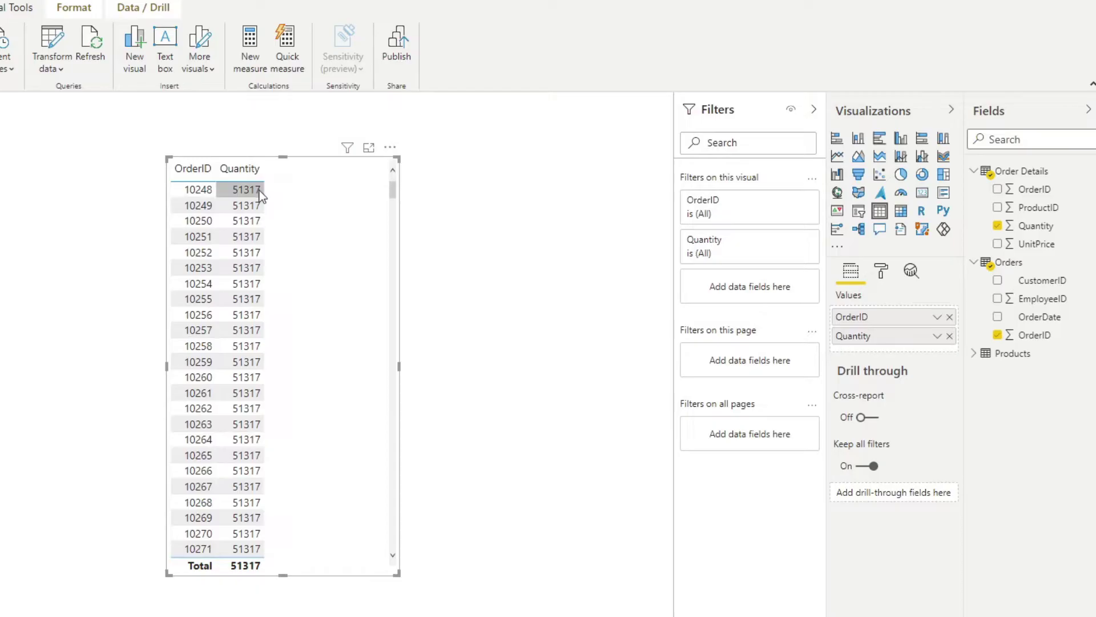
pyautogui.scroll(-20, 256, 220)
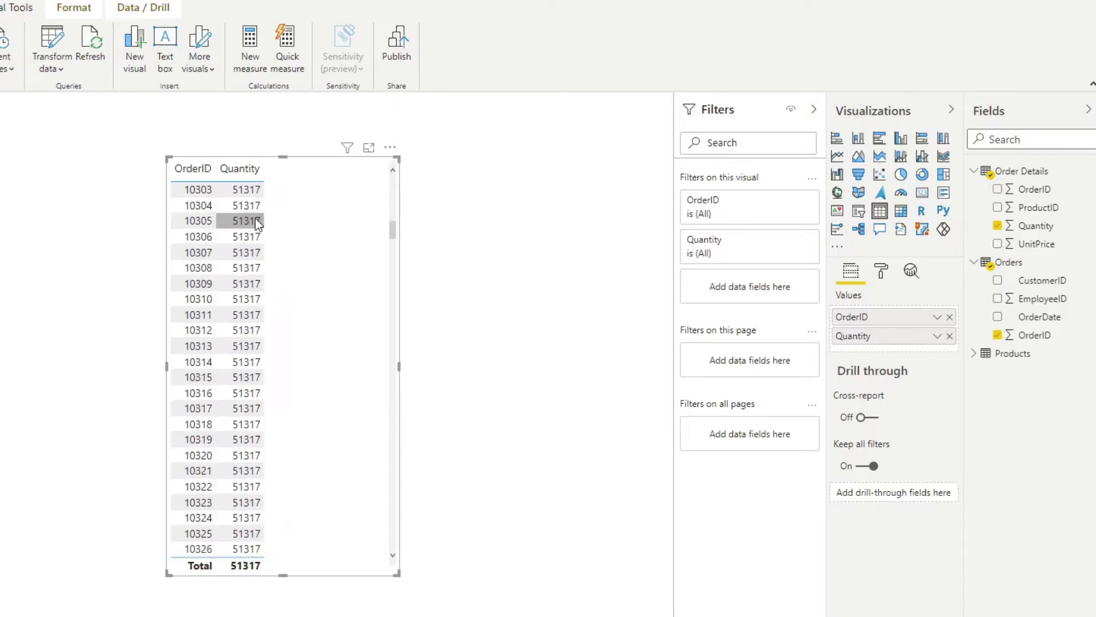
pyautogui.scroll(-20, 255, 221)
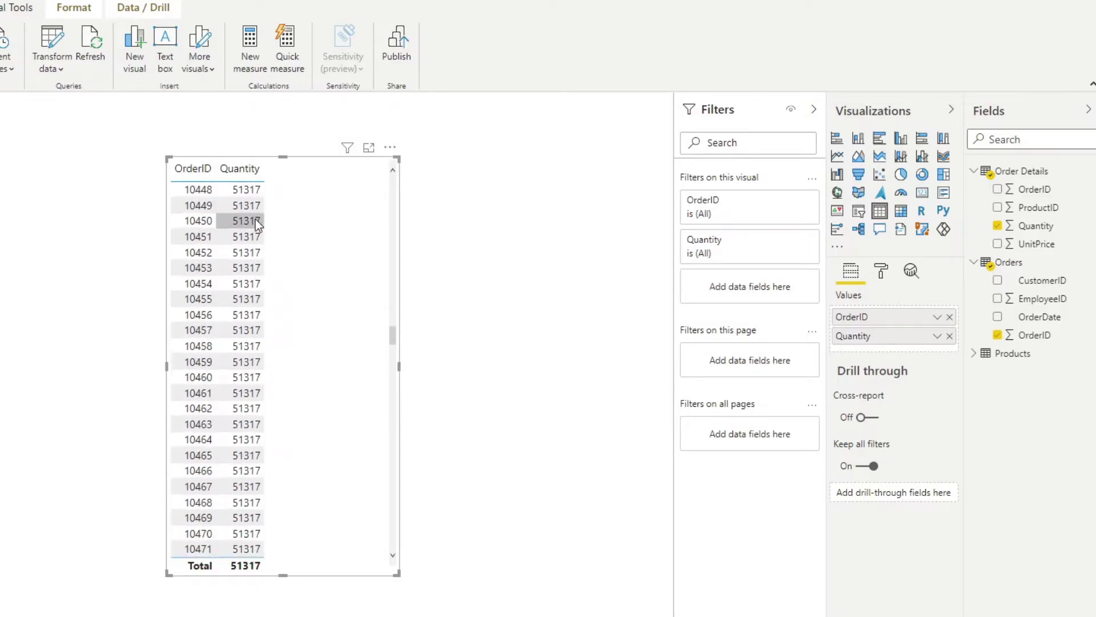
pyautogui.scroll(-20, 255, 219)
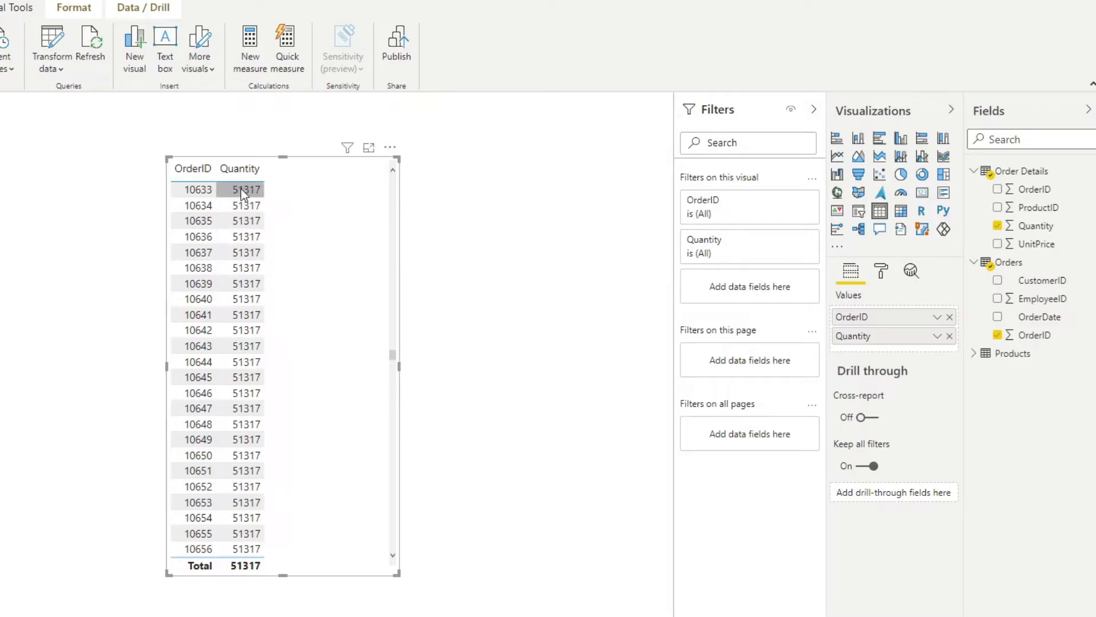
pyautogui.scroll(2, 257, 381)
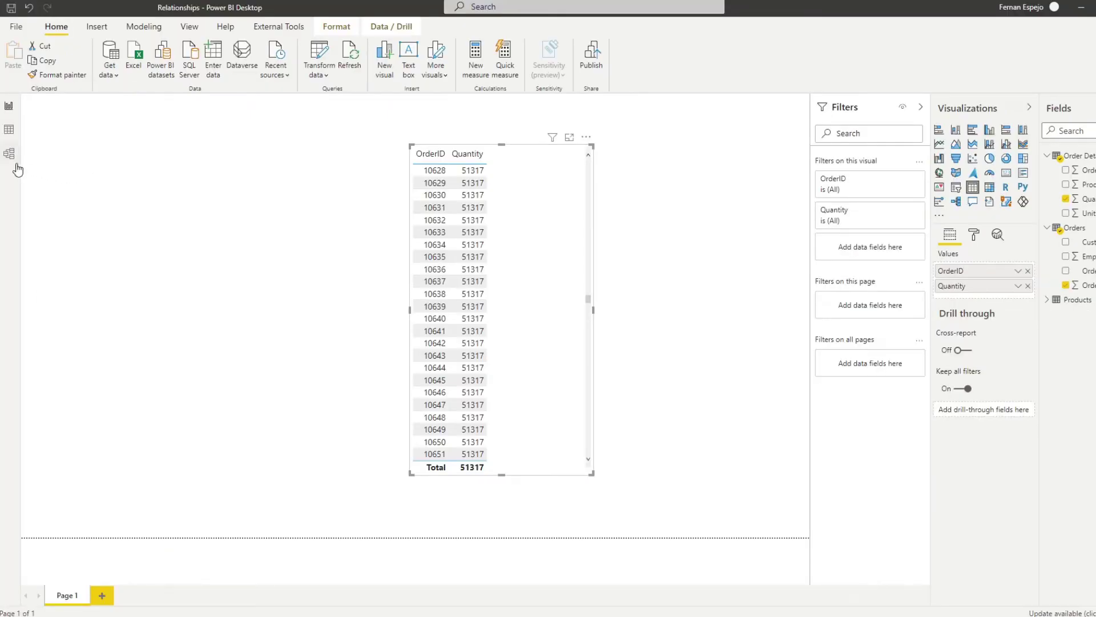
# Step: Start creating a new relationship through Manage relationships in the model view, keeping the Order Details and Orders diagrams in sight
pyautogui.click(16, 162)
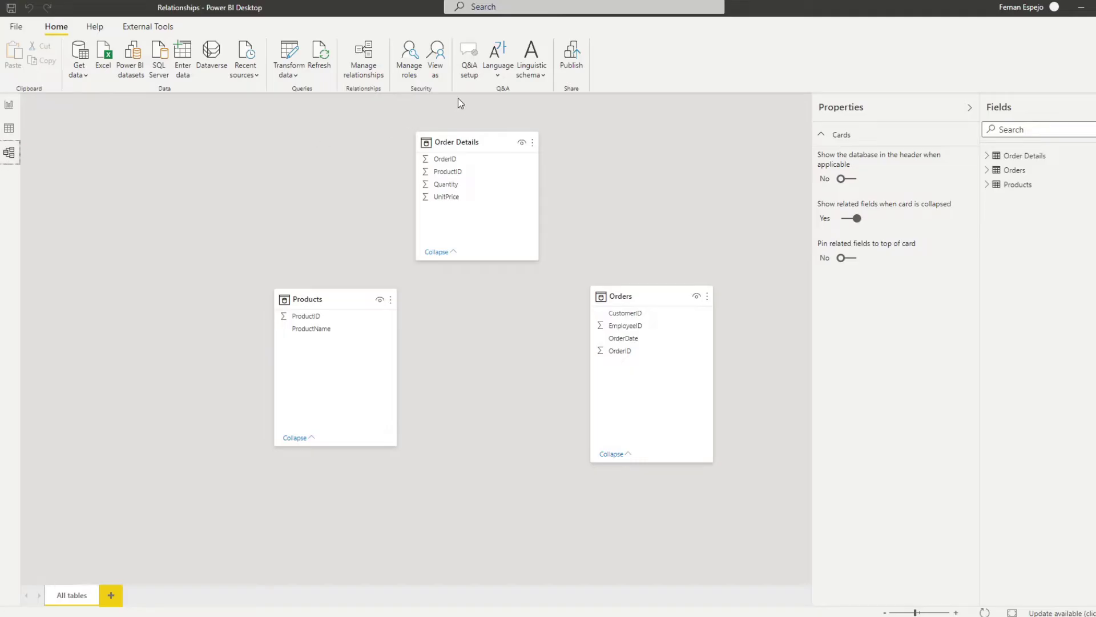
pyautogui.click(371, 70)
pyautogui.moveTo(450, 165); pyautogui.dragTo(706, 173)
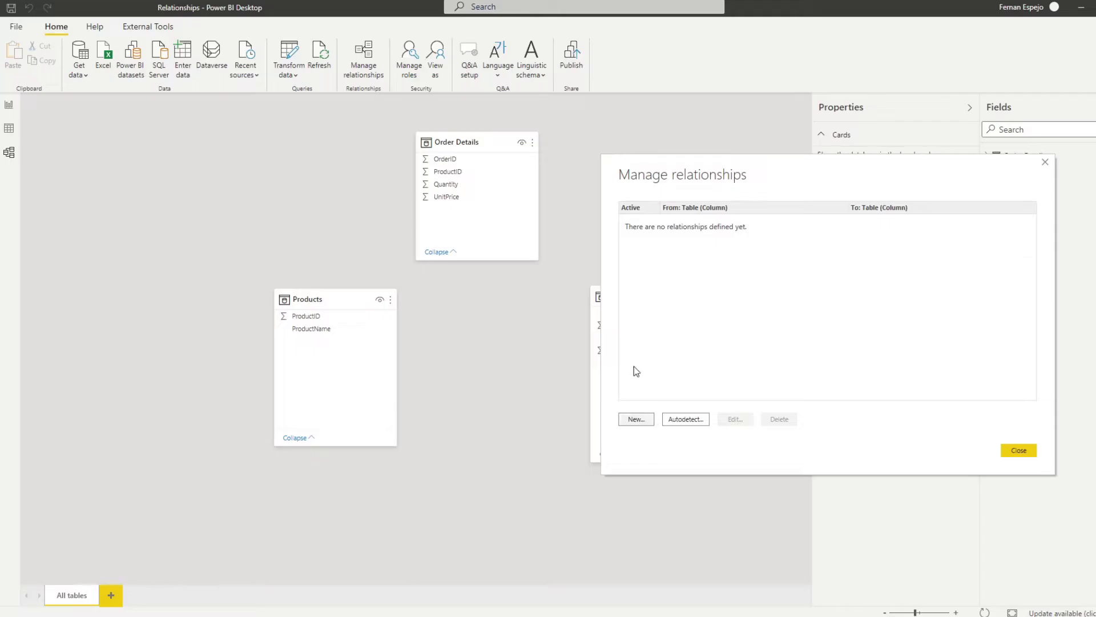
pyautogui.moveTo(726, 166); pyautogui.dragTo(150, 241)
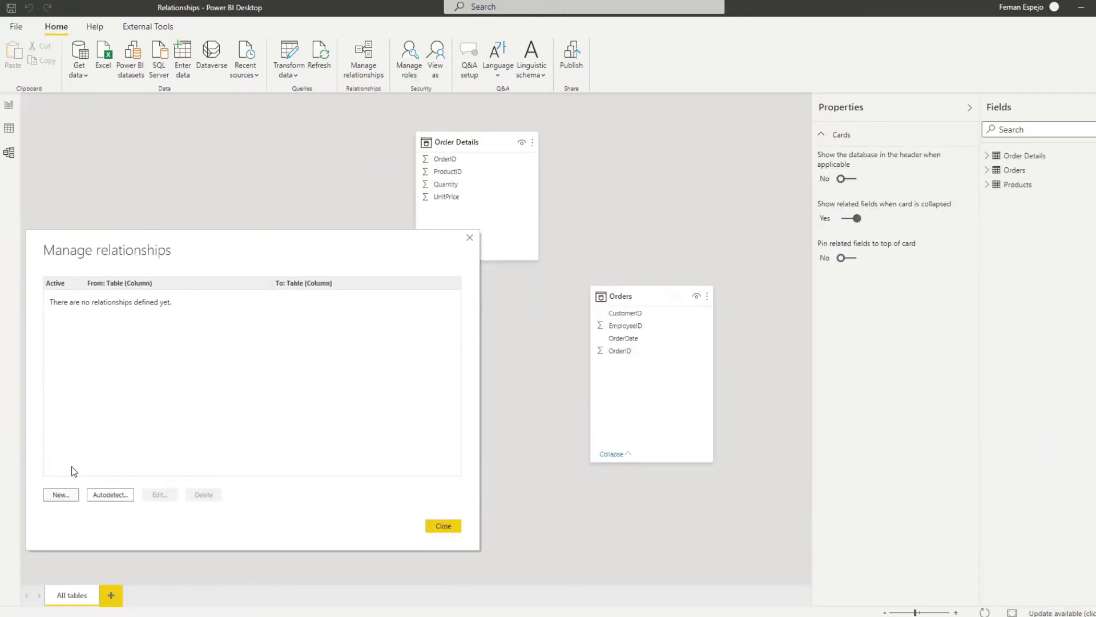
pyautogui.click(67, 496)
pyautogui.moveTo(537, 149); pyautogui.dragTo(294, 259)
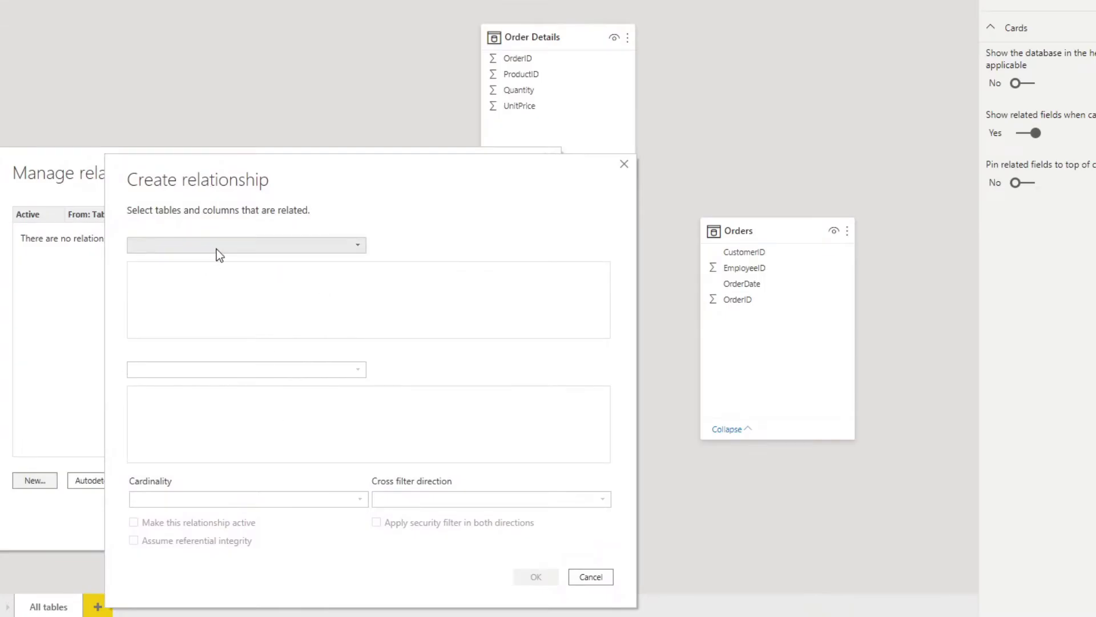
# Step: Choose Order Details as the first table and Orders as the second table of the relationship
pyautogui.click(350, 248)
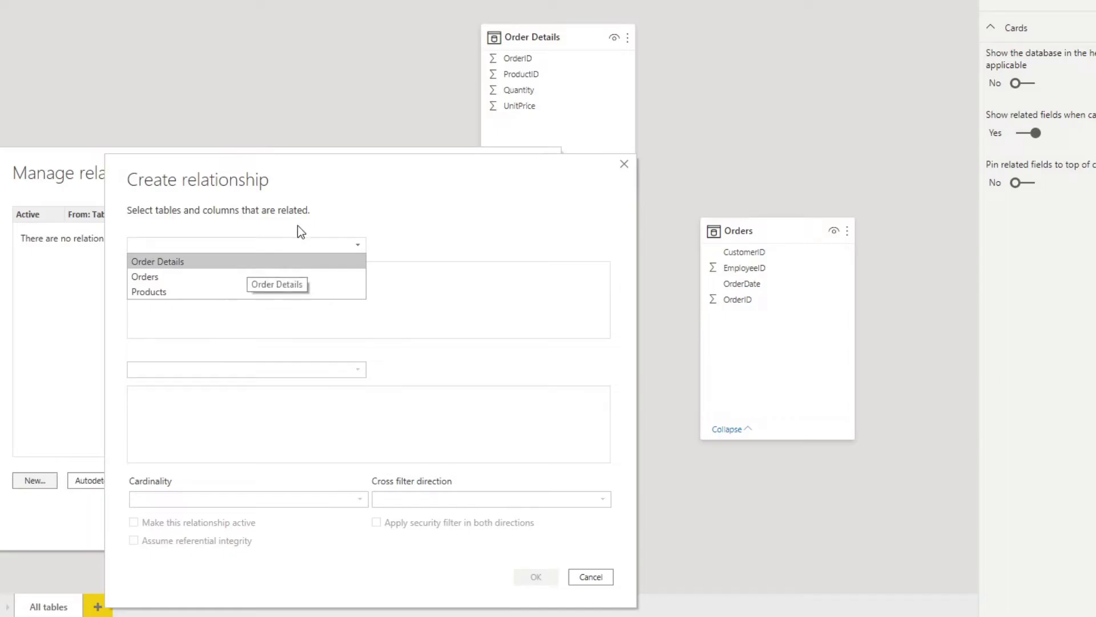
pyautogui.click(259, 263)
pyautogui.click(234, 371)
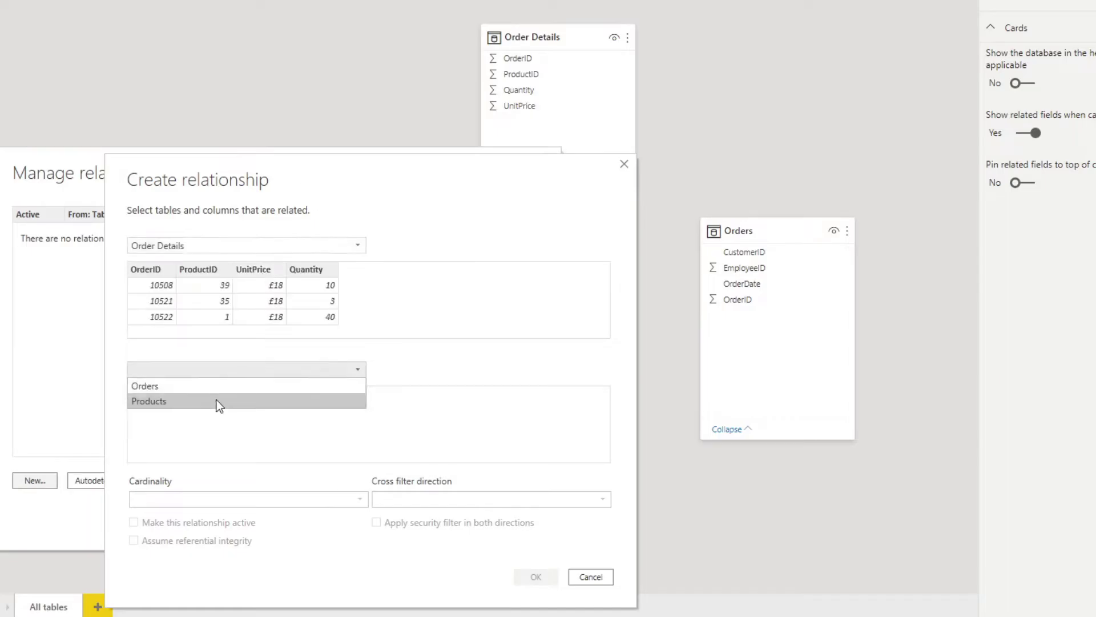
pyautogui.click(219, 386)
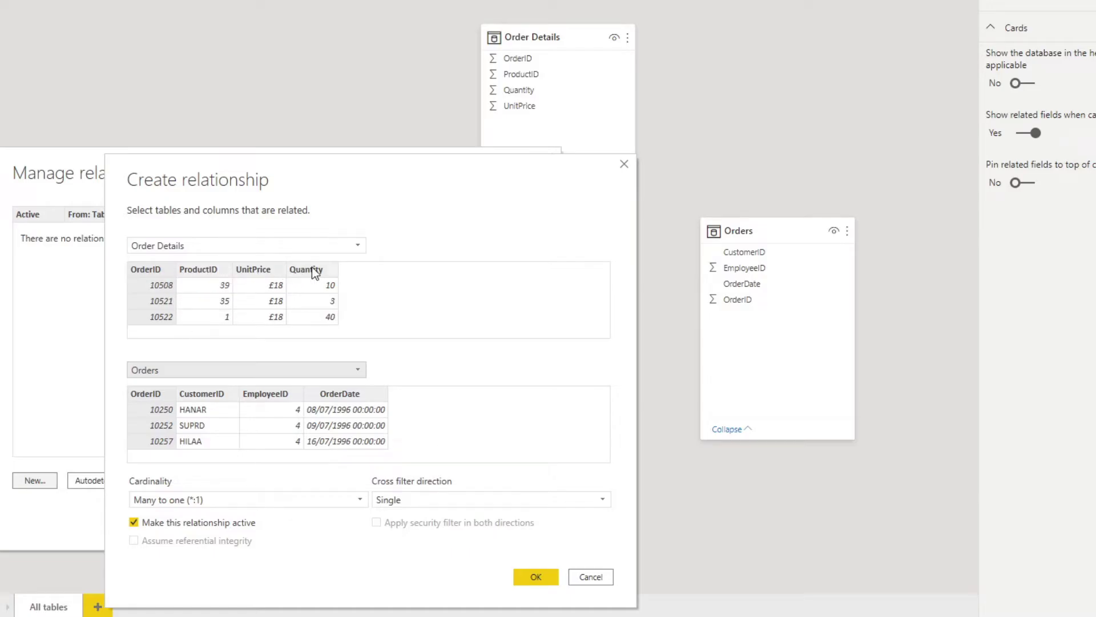
# Step: Try the other Order Details columns, settling on OrderID as the one related to OrderID in Orders
pyautogui.click(198, 271)
pyautogui.click(312, 271)
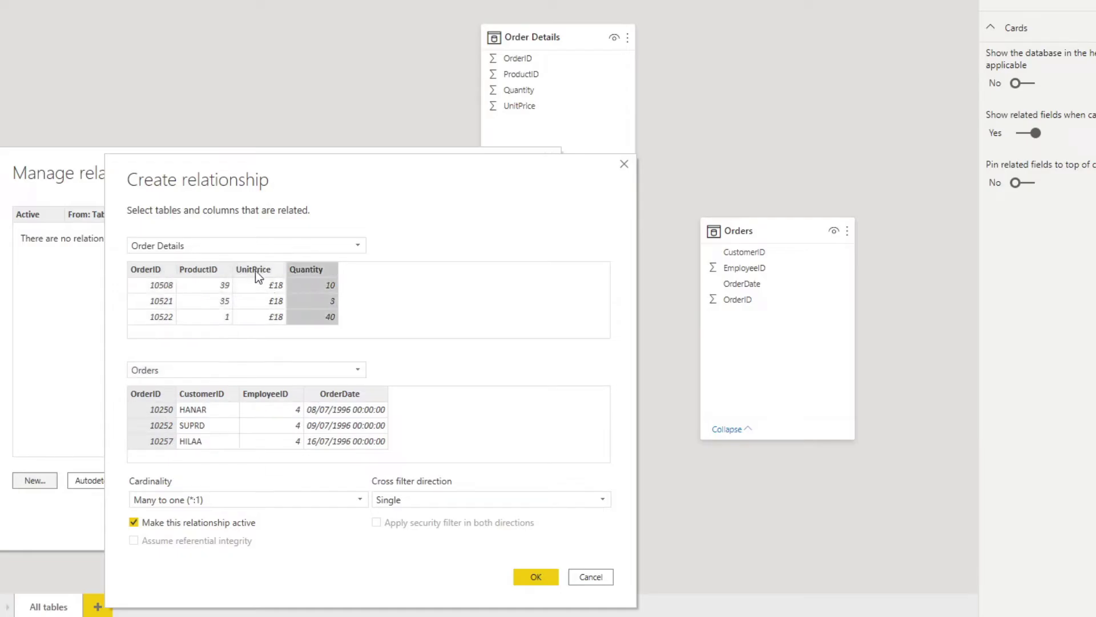
pyautogui.click(255, 271)
pyautogui.click(215, 269)
pyautogui.click(152, 273)
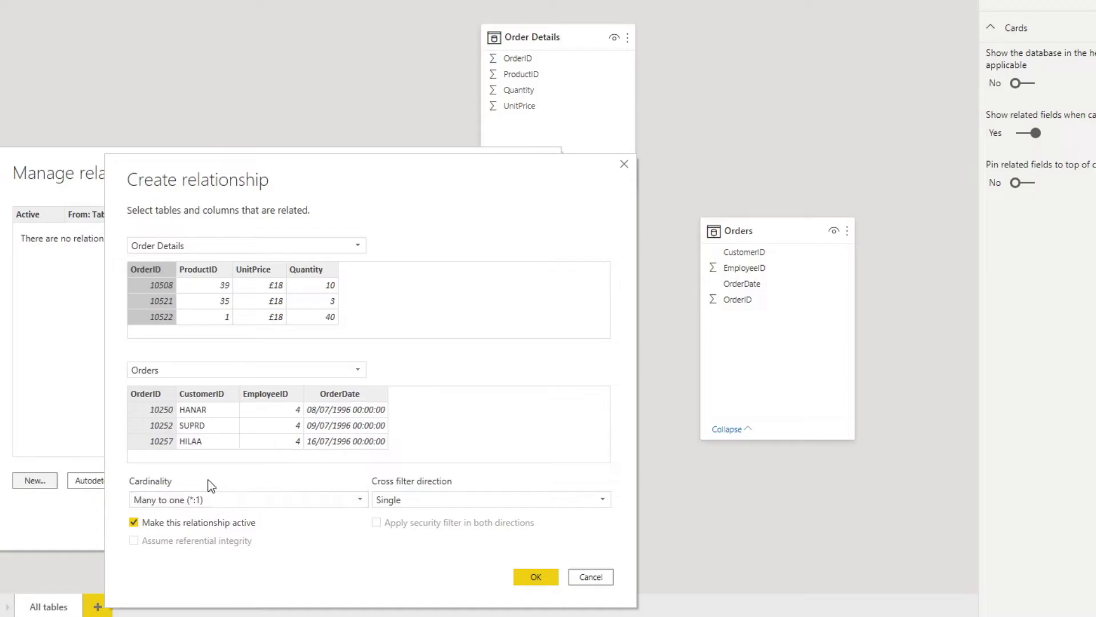
# Step: Review the cardinality and cross filter direction options, keeping Many to one (*:1) and Single
pyautogui.click(214, 501)
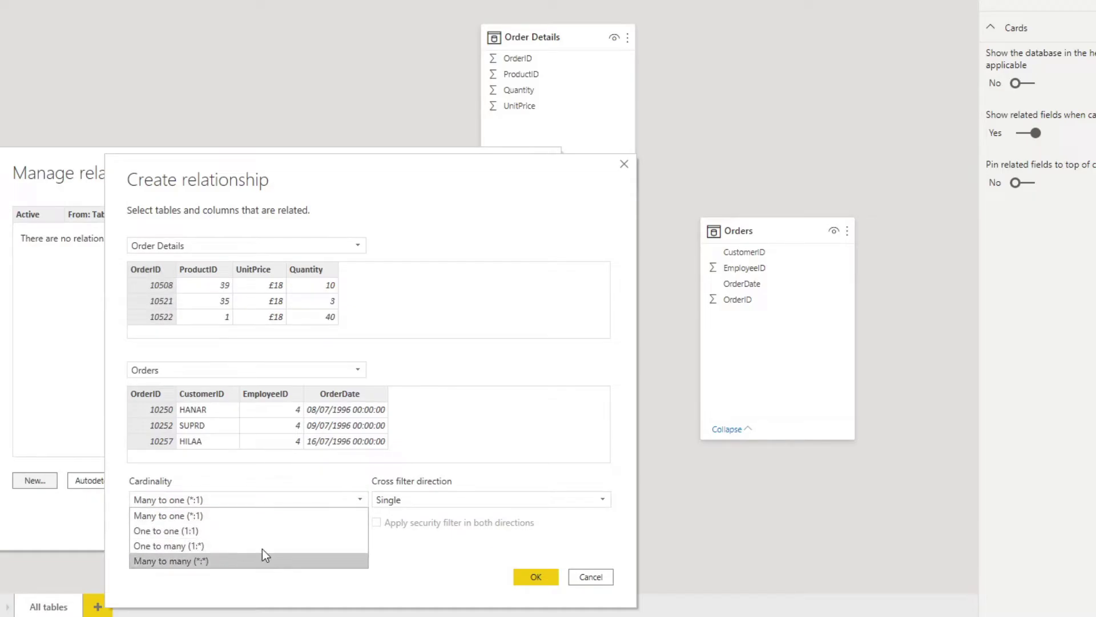
pyautogui.click(288, 490)
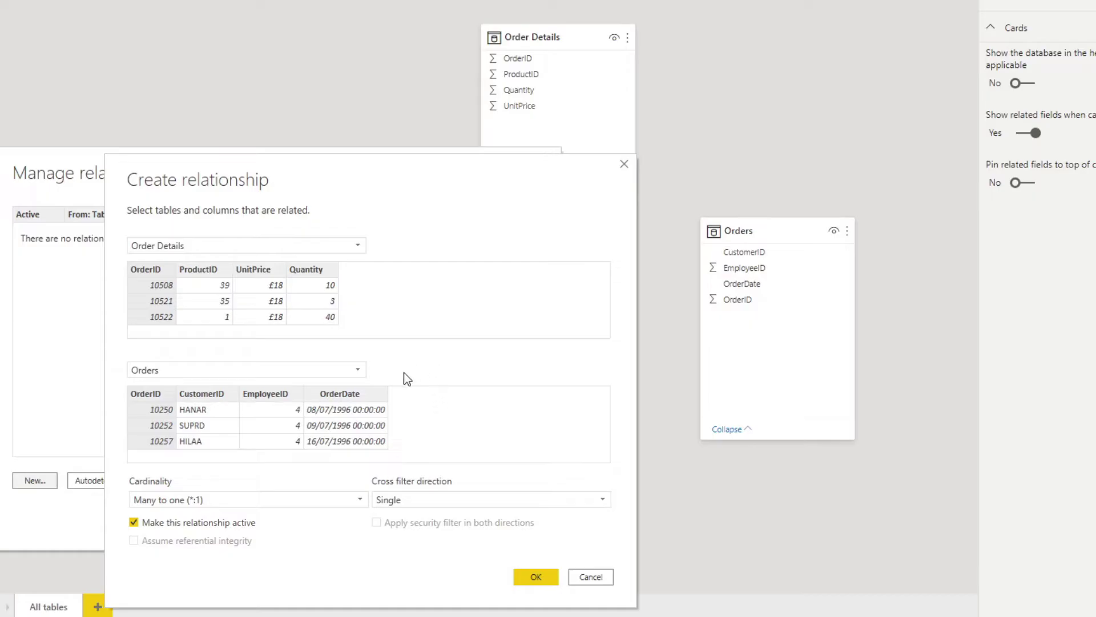
pyautogui.click(458, 499)
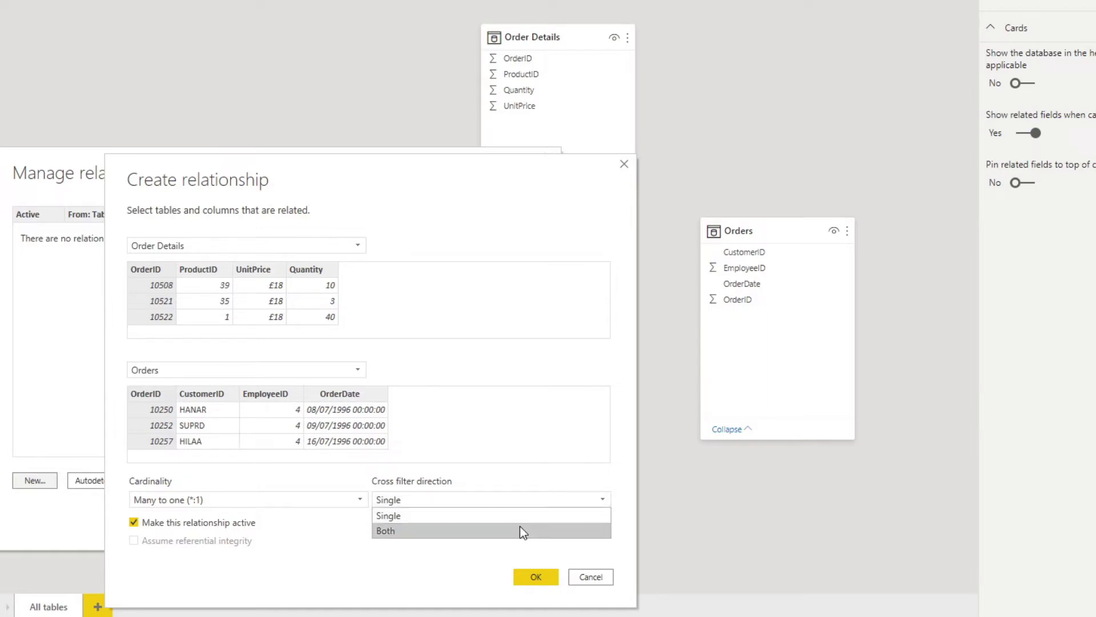
pyautogui.click(621, 465)
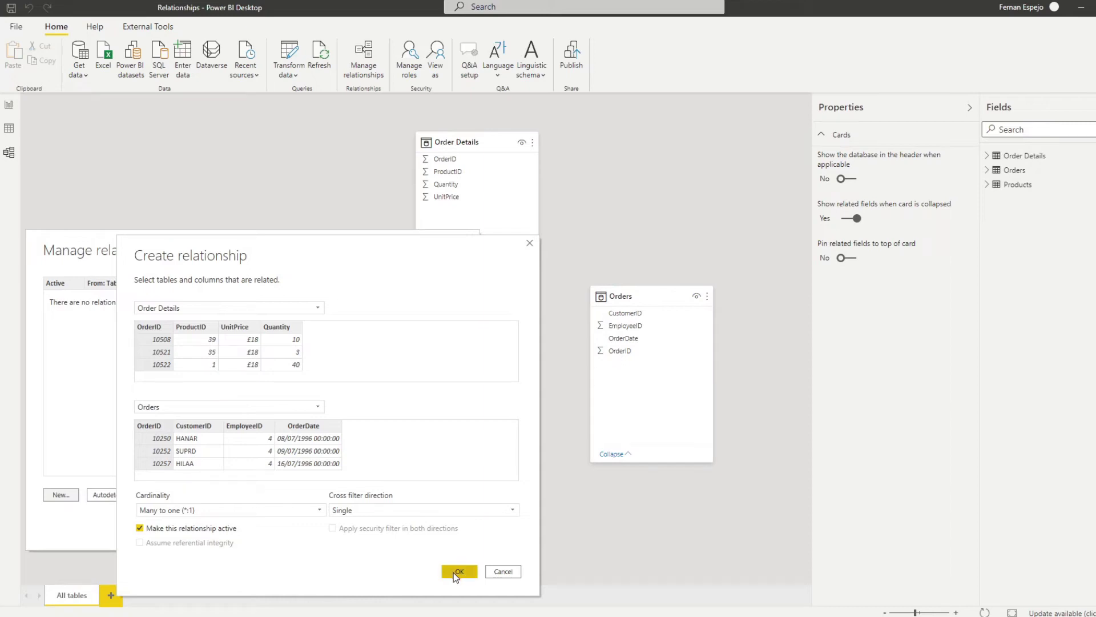
# Step: Create the active OrderID relationship between Order Details and Orders, and move the Orders table lower in the diagram
pyautogui.click(459, 571)
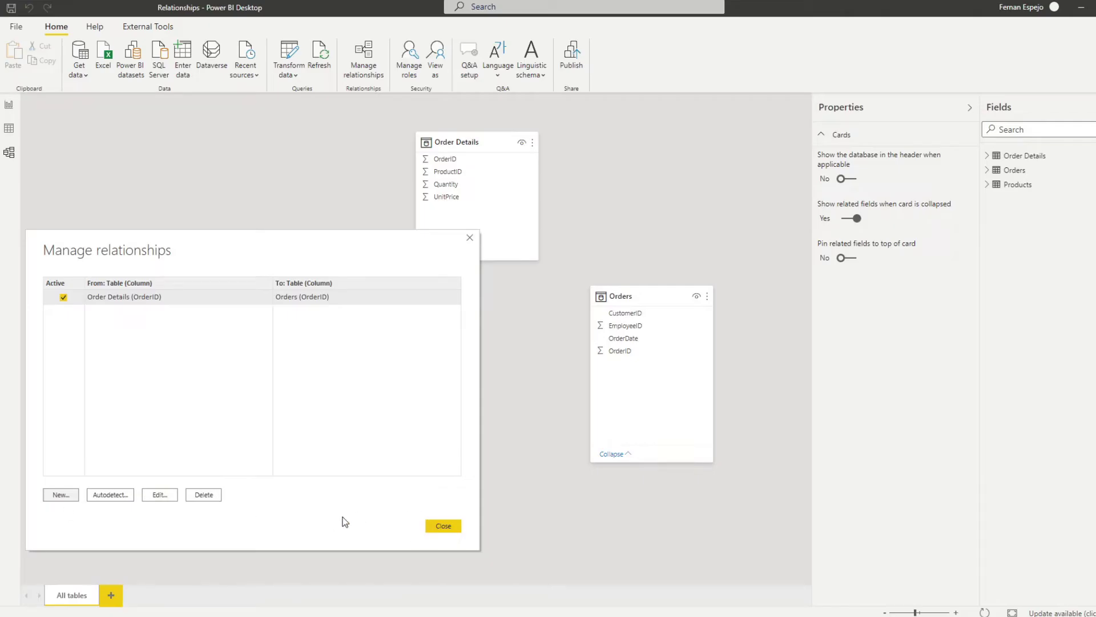
pyautogui.click(444, 526)
pyautogui.click(617, 296)
pyautogui.moveTo(617, 297); pyautogui.dragTo(620, 349)
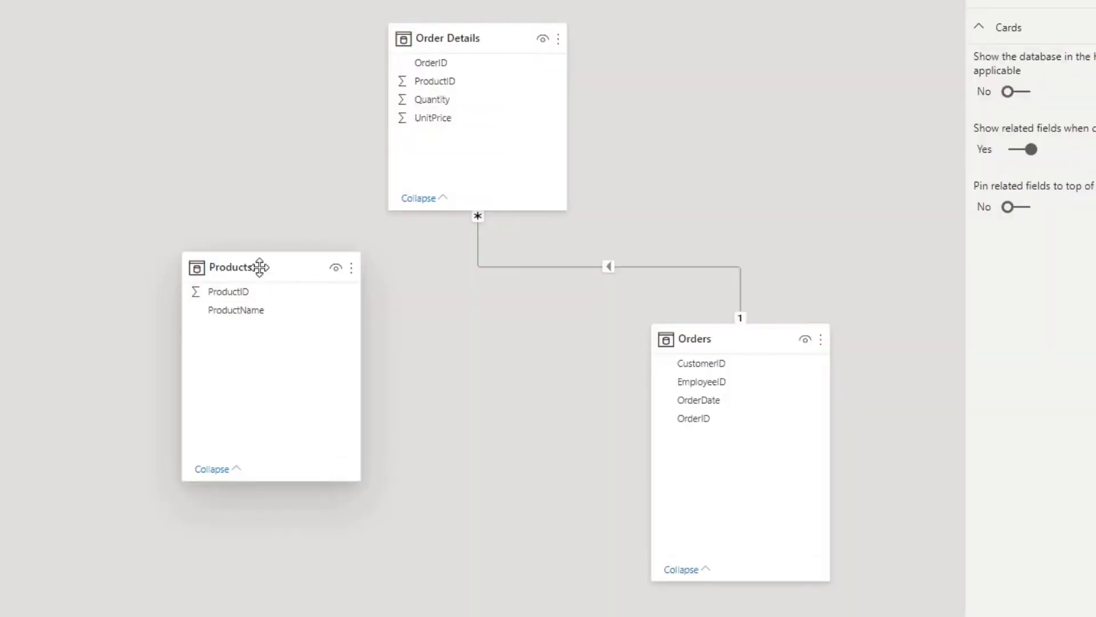
# Step: Relate ProductID in Products to ProductID in Order Details, and arrange the tables in a row with Order Details in the middle
pyautogui.moveTo(271, 275)
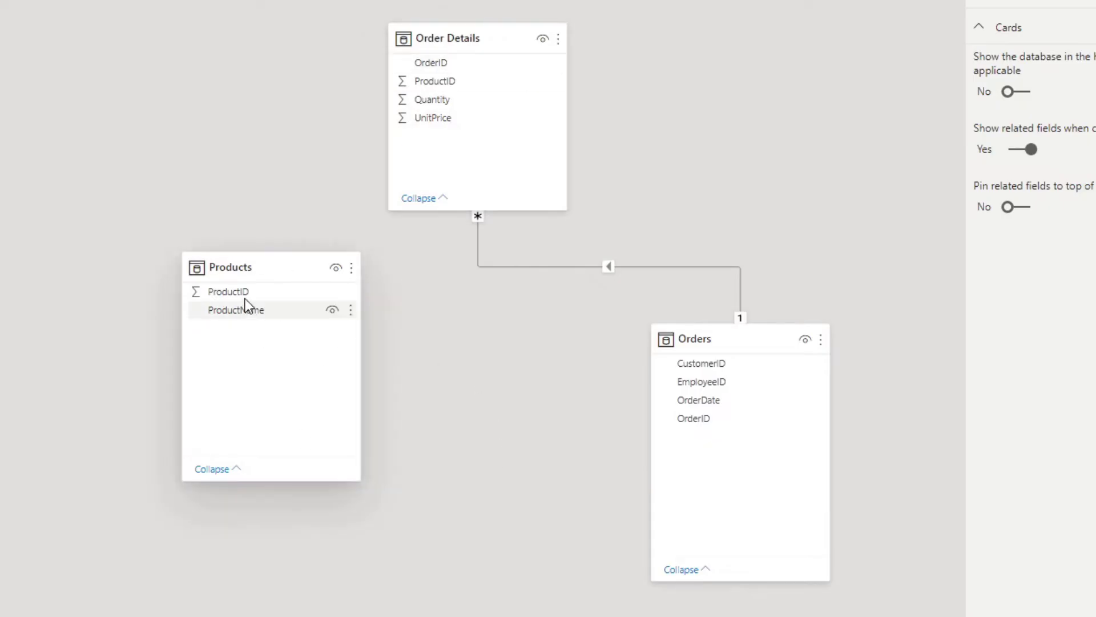
pyautogui.moveTo(242, 294); pyautogui.dragTo(451, 83)
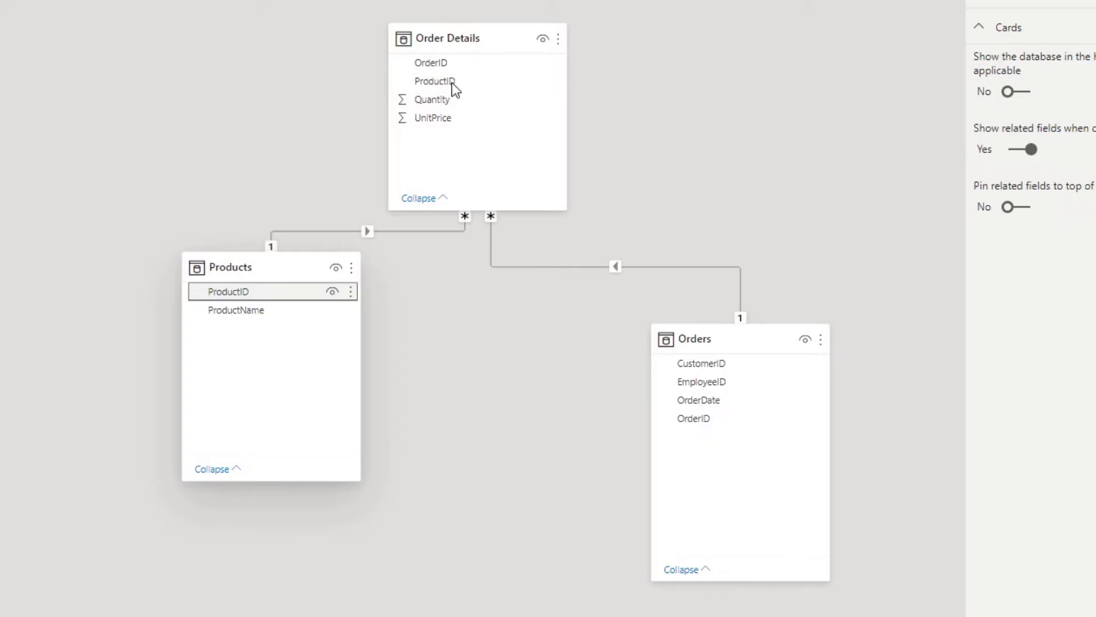
pyautogui.moveTo(281, 260); pyautogui.dragTo(269, 316)
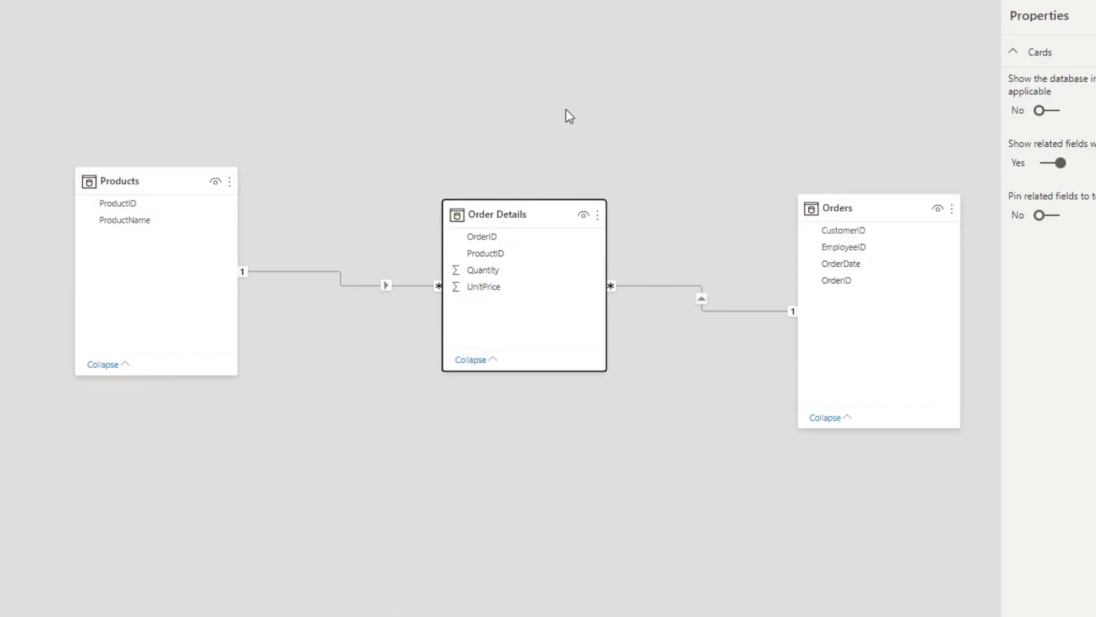
pyautogui.click(425, 490)
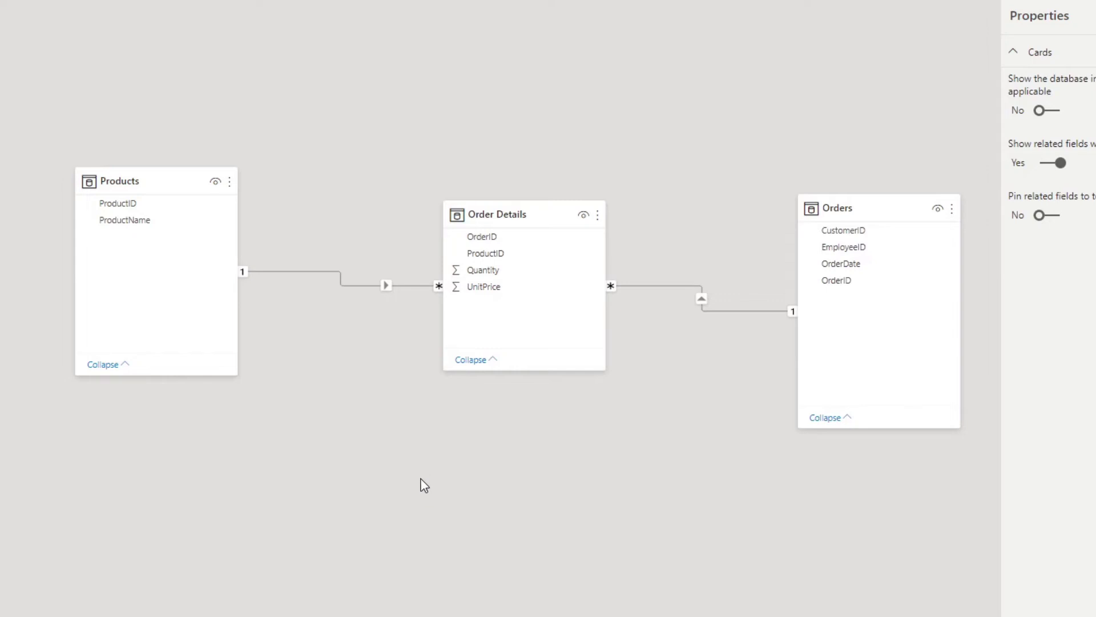
pyautogui.moveTo(183, 180)
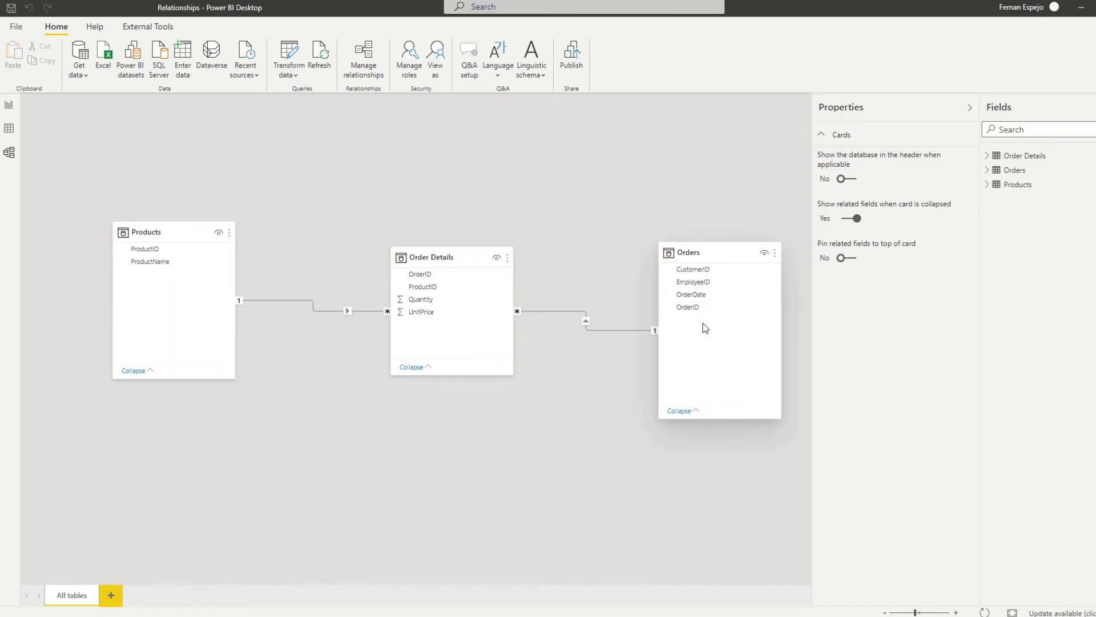
# Step: In the report, create the measure Total Orders = COUNT( Orders[OrderID] ) in the Order Details table
pyautogui.click(14, 108)
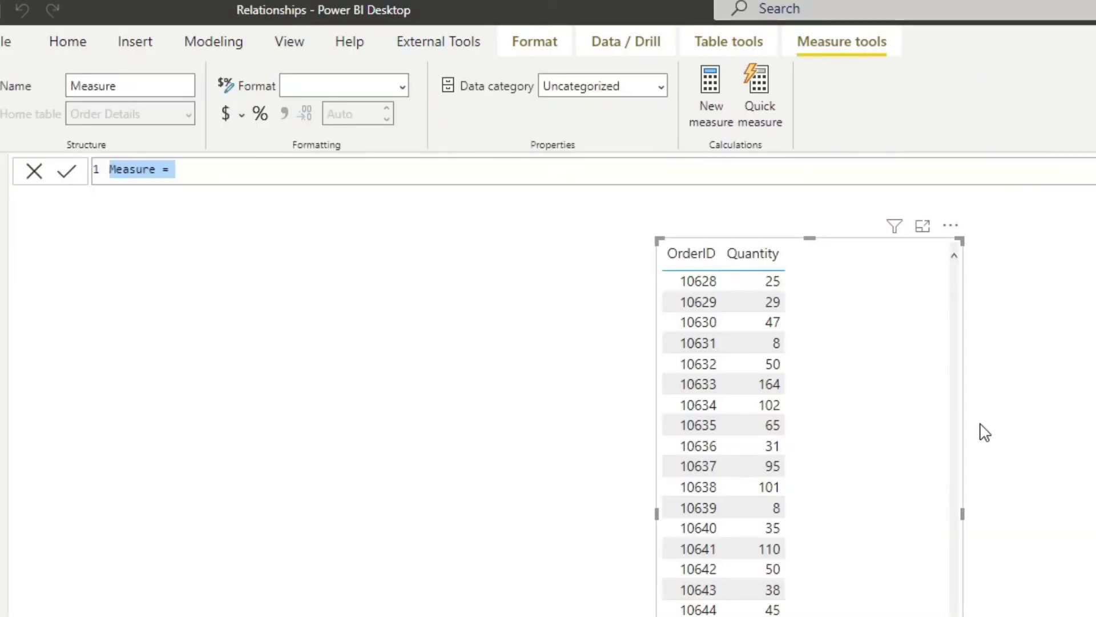
pyautogui.write('Total Or')
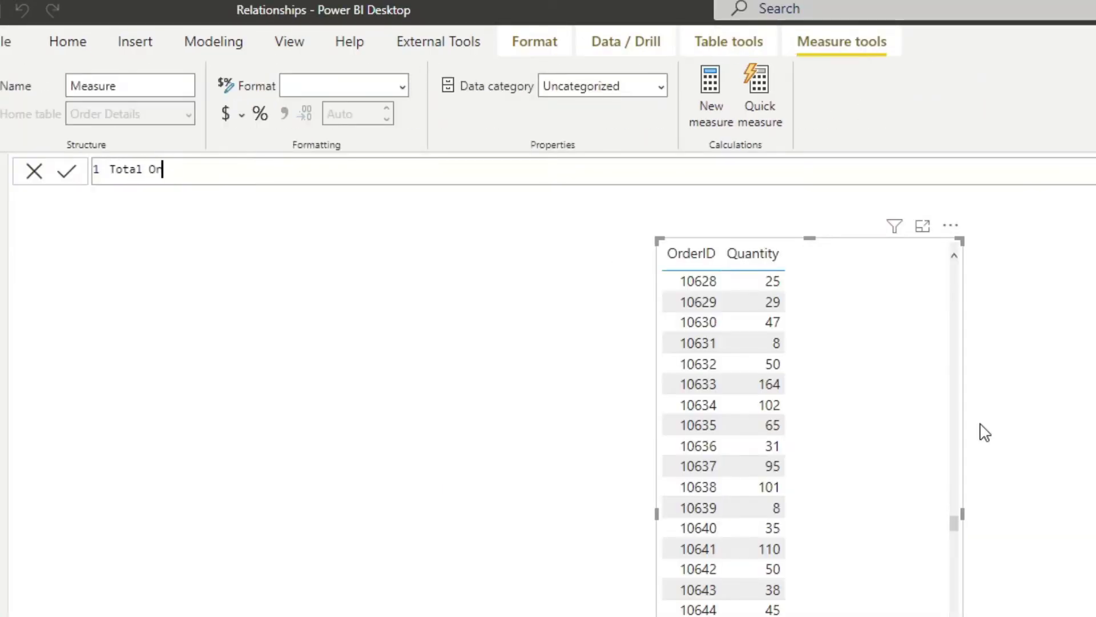
pyautogui.write('ders = ')
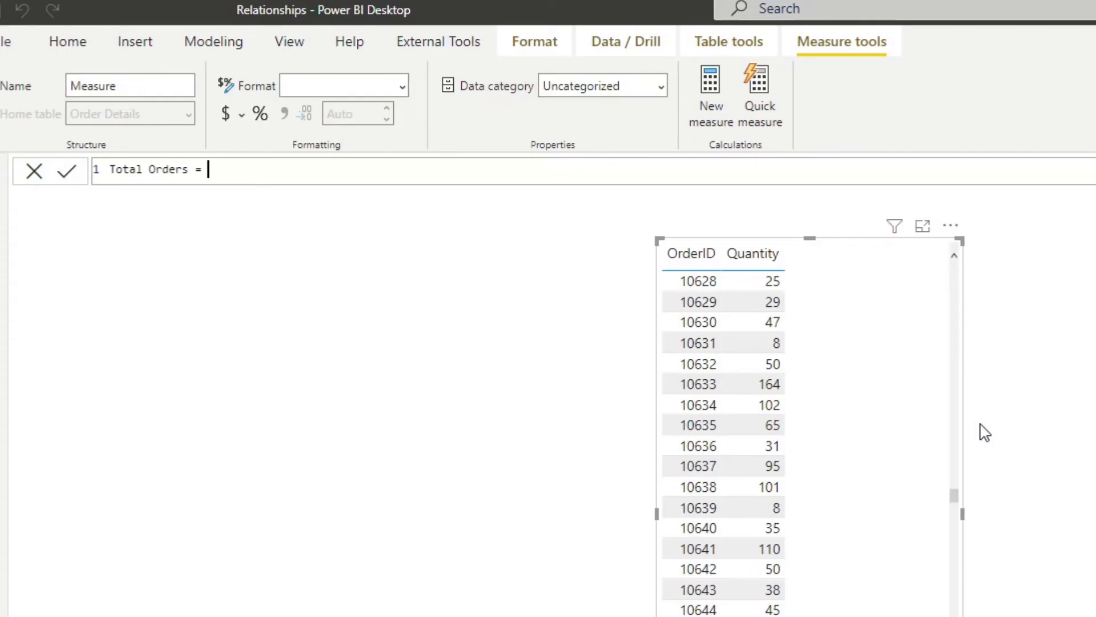
pyautogui.write('COUNT(')
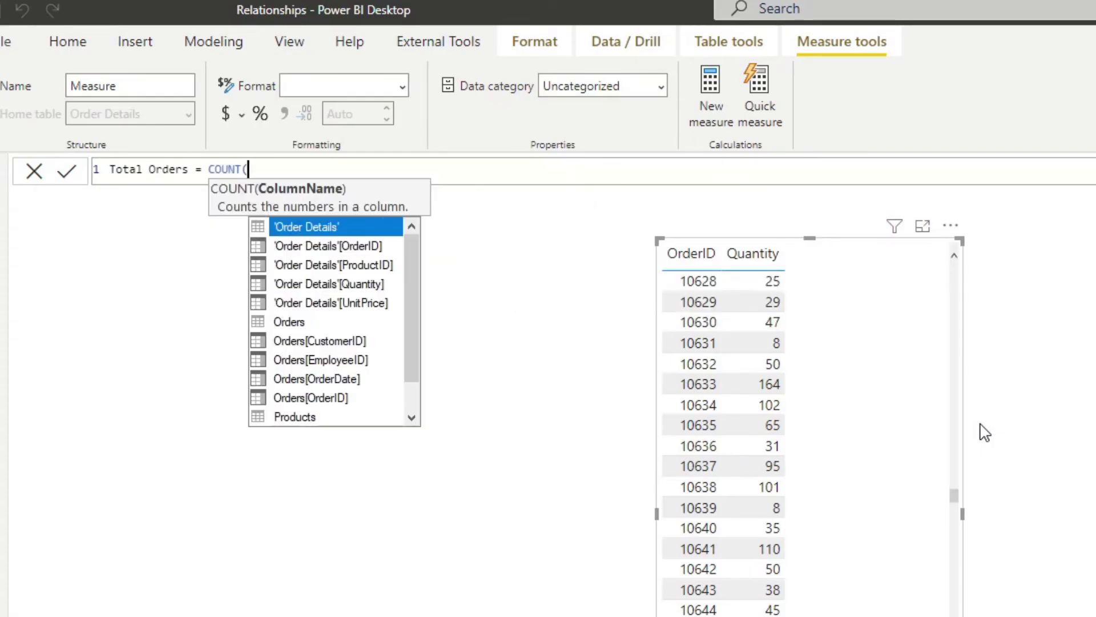
pyautogui.write(' orders')
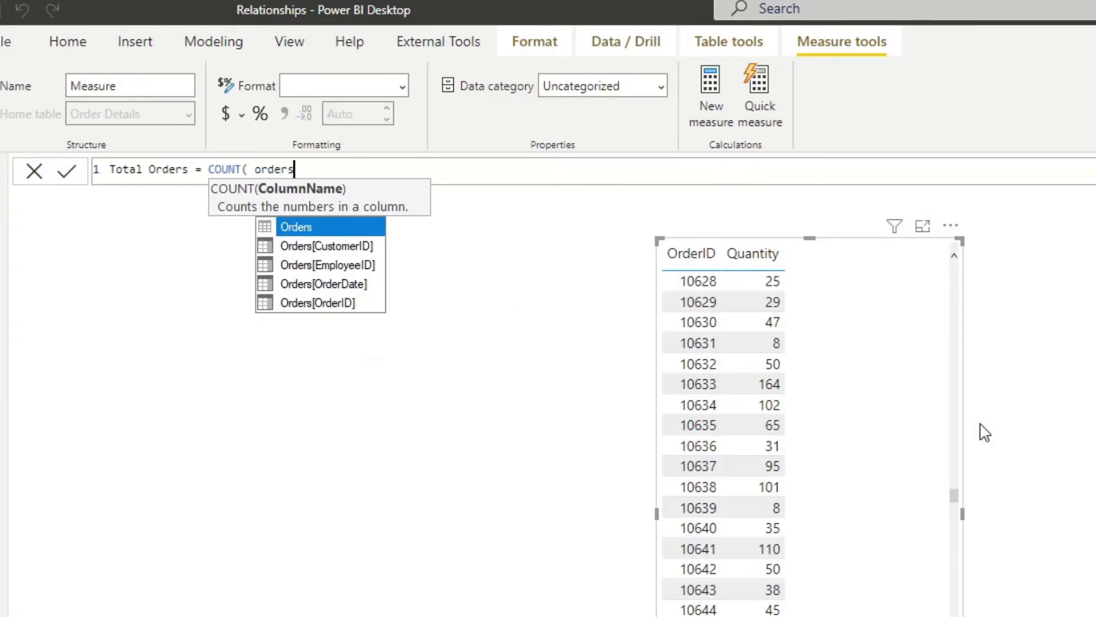
pyautogui.press('Tab')
pyautogui.press('Down')
pyautogui.press('Down')
pyautogui.press('Down')
pyautogui.press('Tab')
pyautogui.write(')')
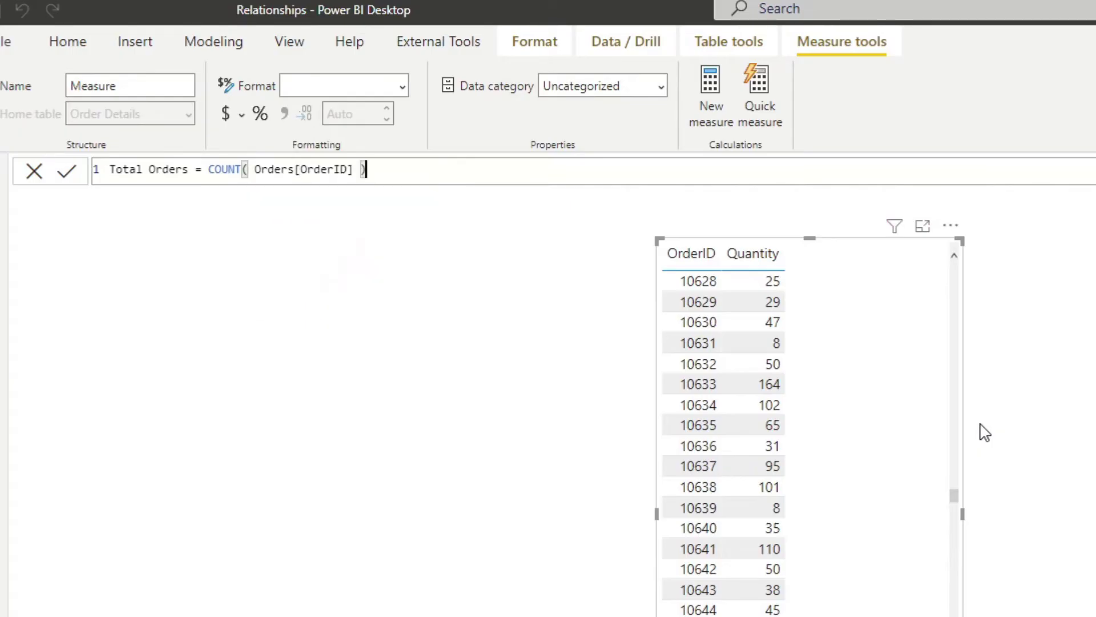
pyautogui.press('Return')
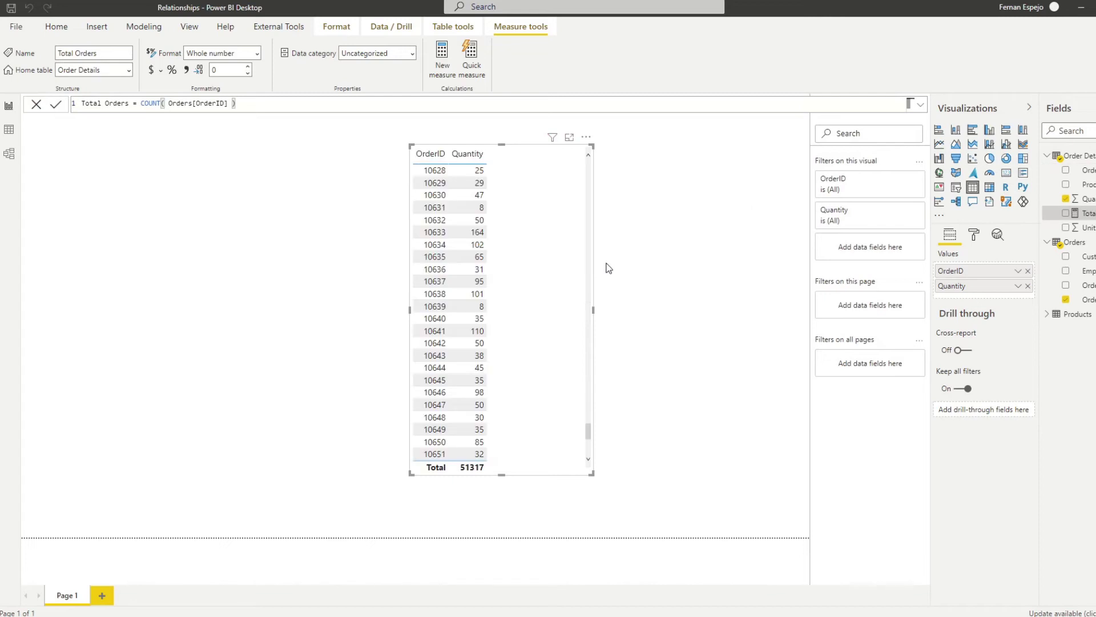
# Step: Move the OrderID and Quantity table aside, then build a wider second table visual showing ProductName with the Total Orders measure
pyautogui.moveTo(561, 274); pyautogui.dragTo(212, 297)
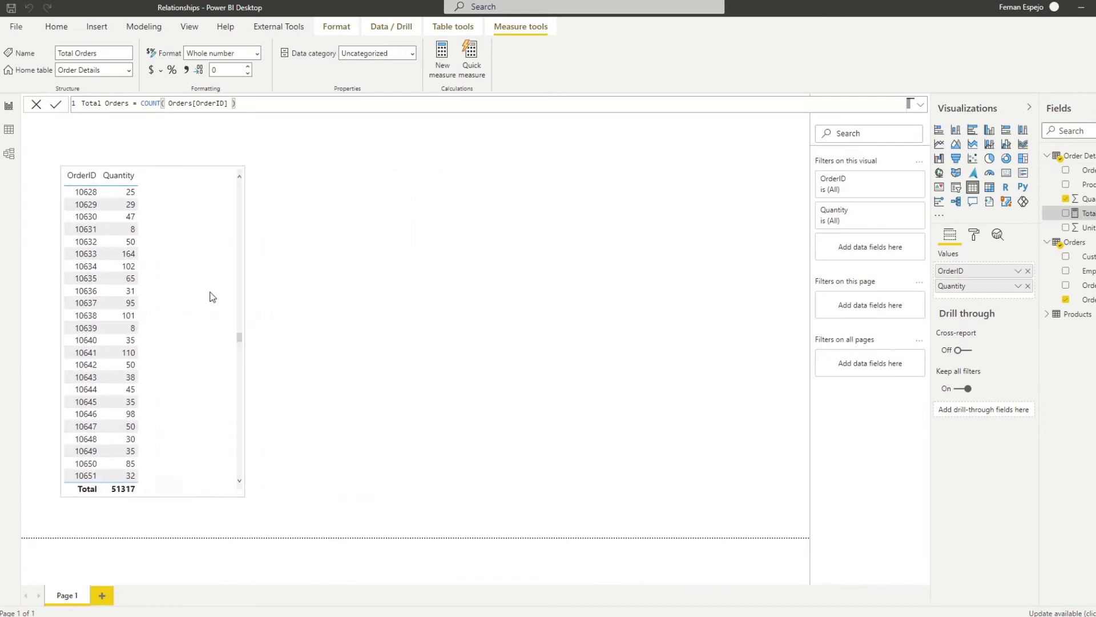
pyautogui.click(574, 300)
pyautogui.click(1048, 314)
pyautogui.click(1066, 343)
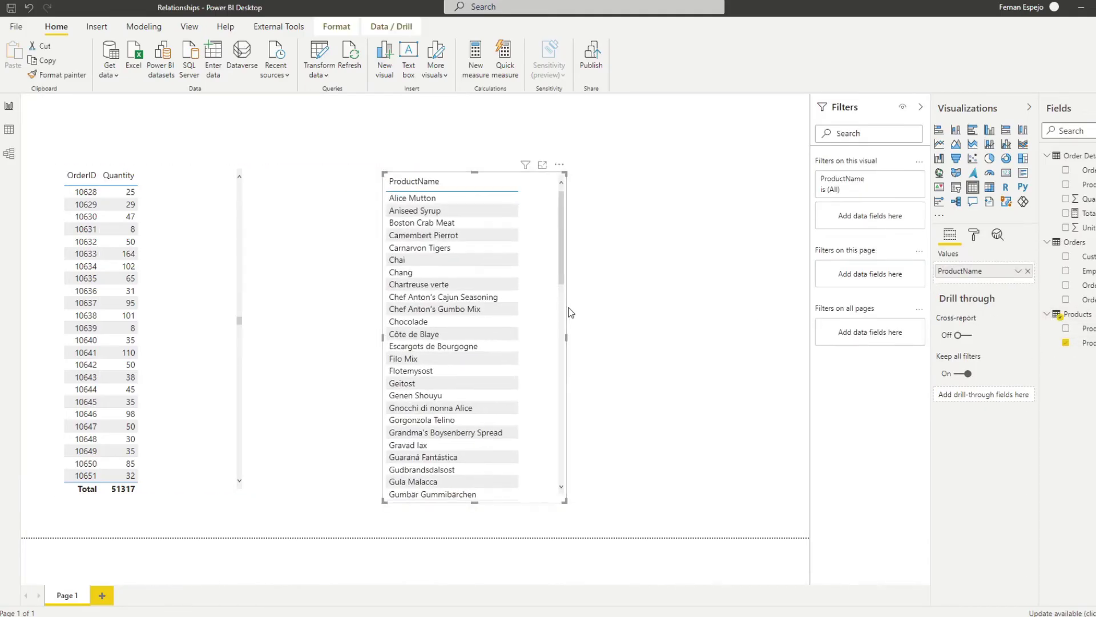
pyautogui.moveTo(566, 336); pyautogui.dragTo(699, 338)
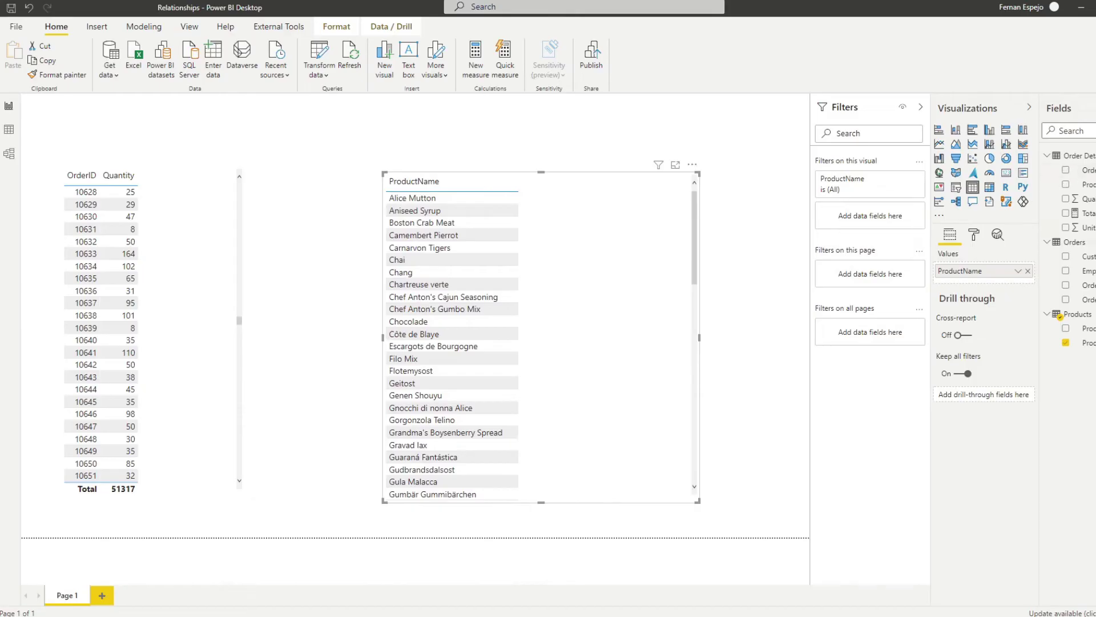
pyautogui.moveTo(1082, 213); pyautogui.dragTo(583, 342)
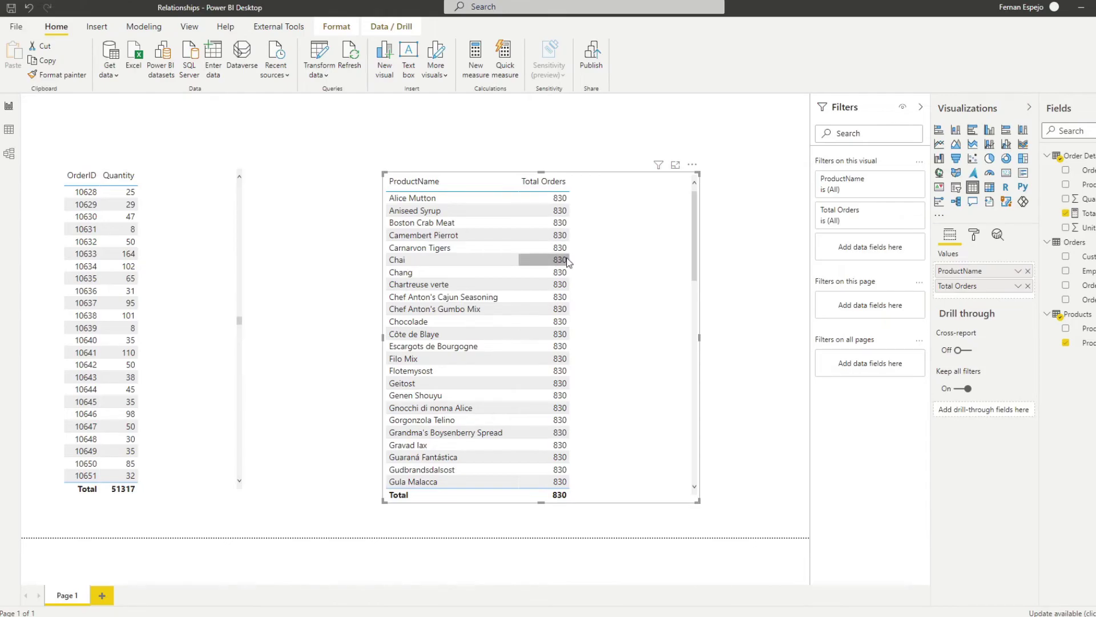
pyautogui.scroll(-10, 571, 401)
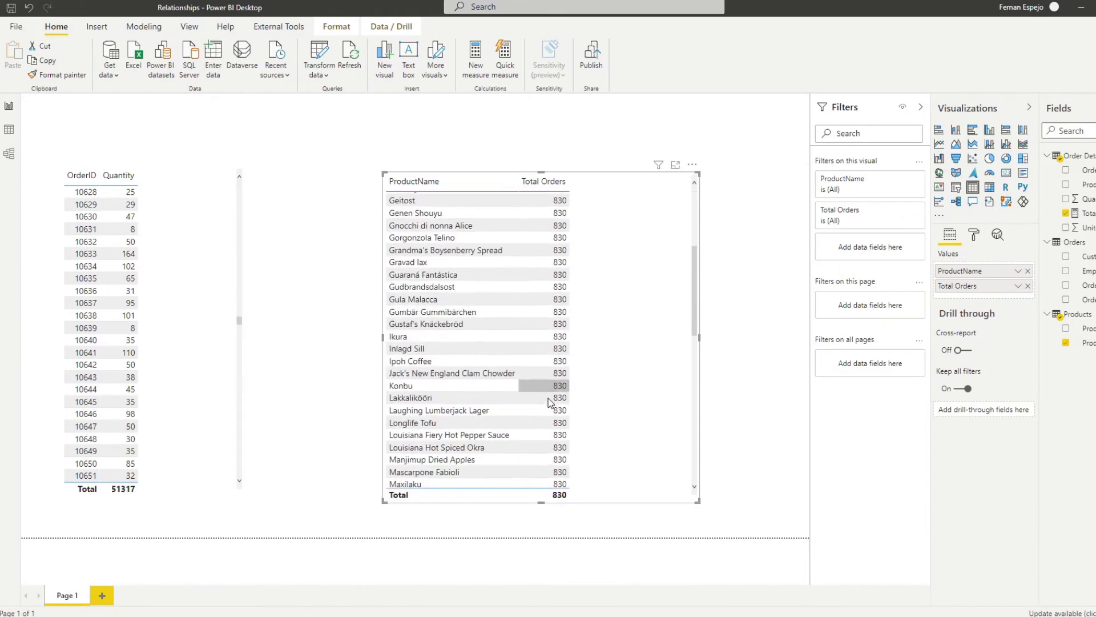
pyautogui.scroll(7, 549, 400)
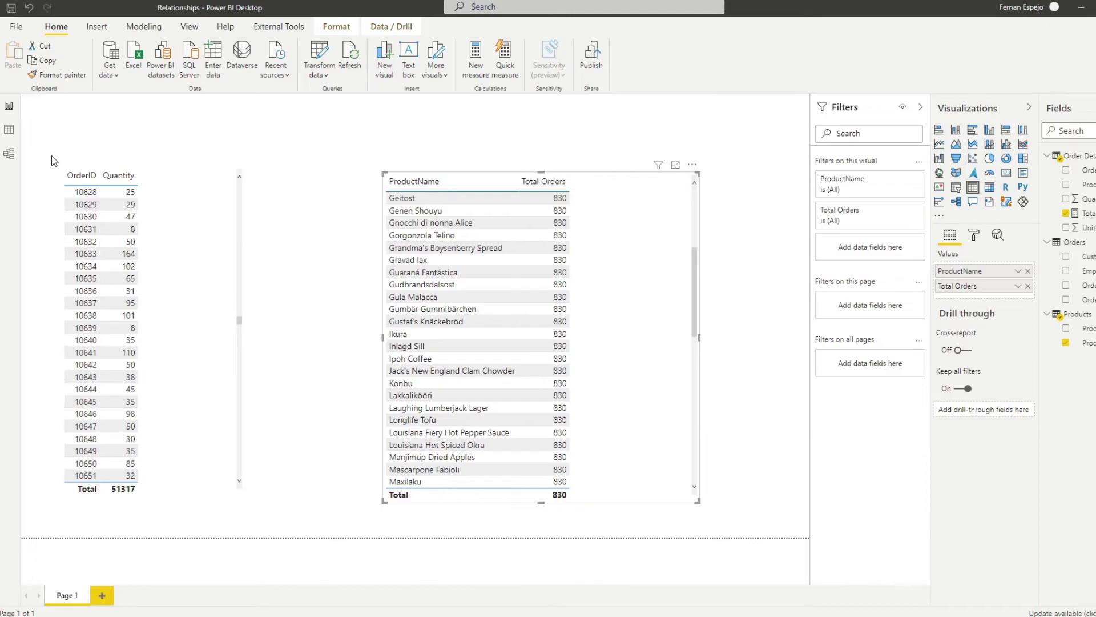
# Step: Shift the Orders table slightly lower in the model diagram and examine the filter directions linking Products, Order Details and Orders
pyautogui.click(9, 154)
pyautogui.moveTo(689, 254); pyautogui.dragTo(697, 291)
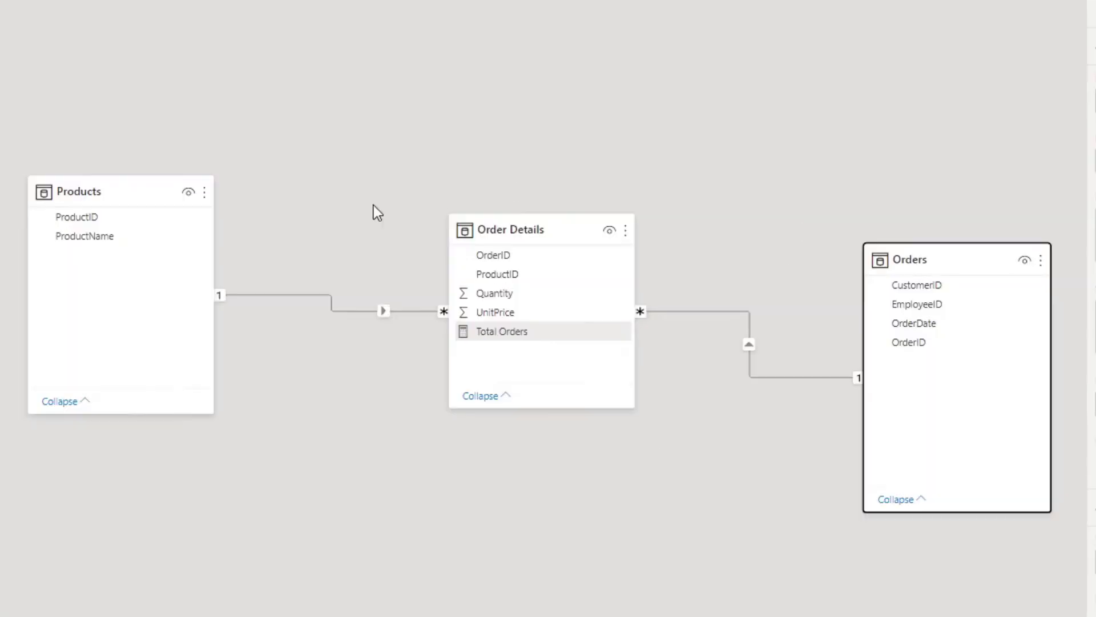
pyautogui.click(120, 195)
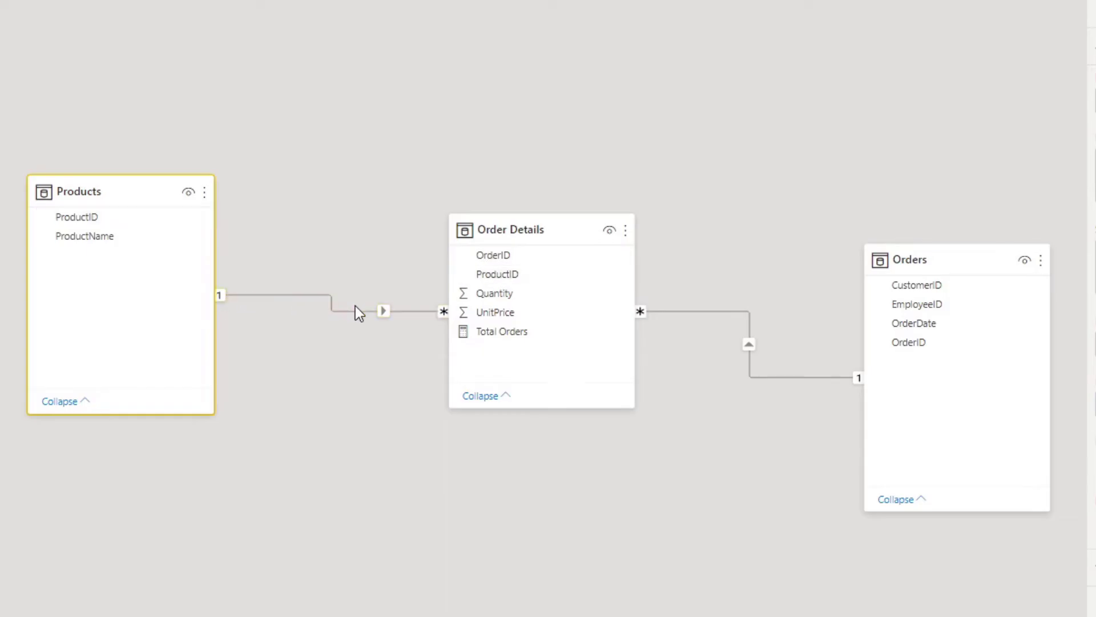
pyautogui.moveTo(539, 247)
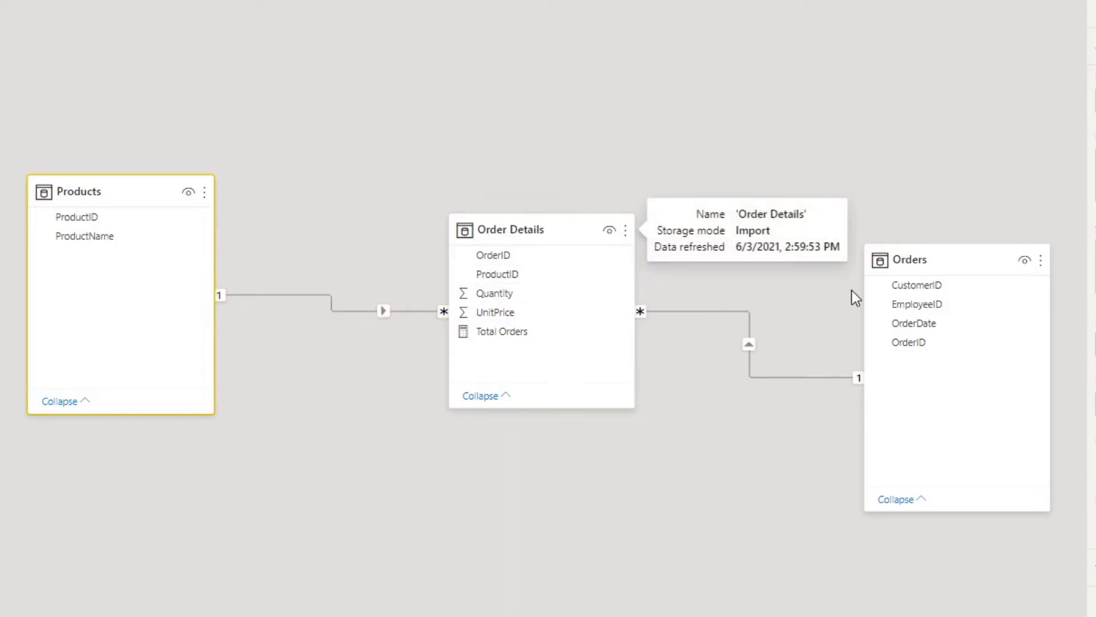
pyautogui.moveTo(938, 262)
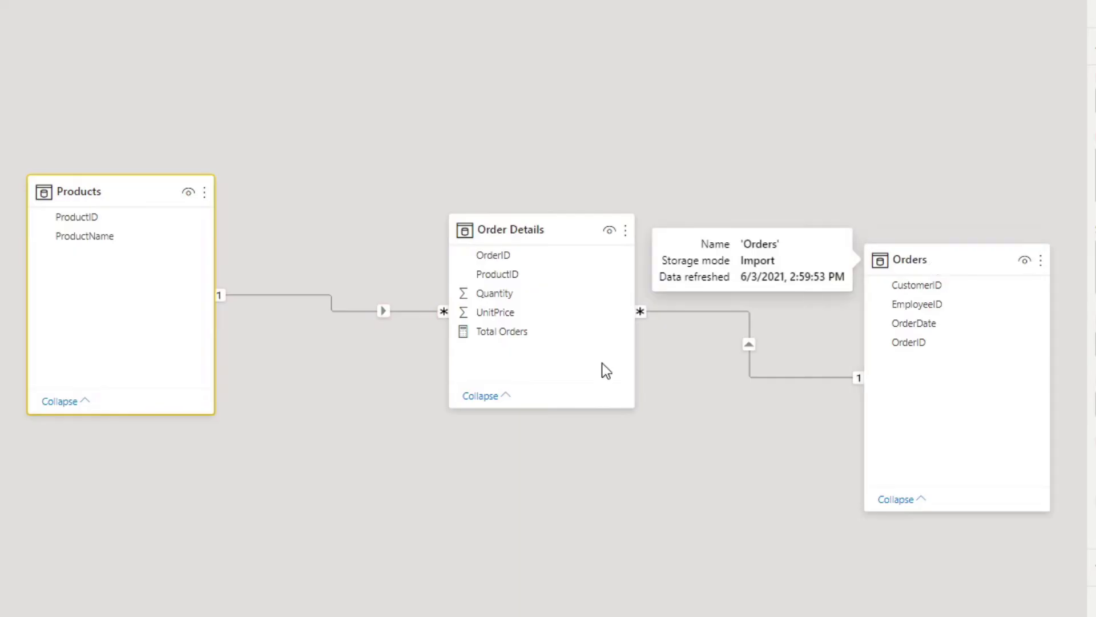
pyautogui.moveTo(536, 228)
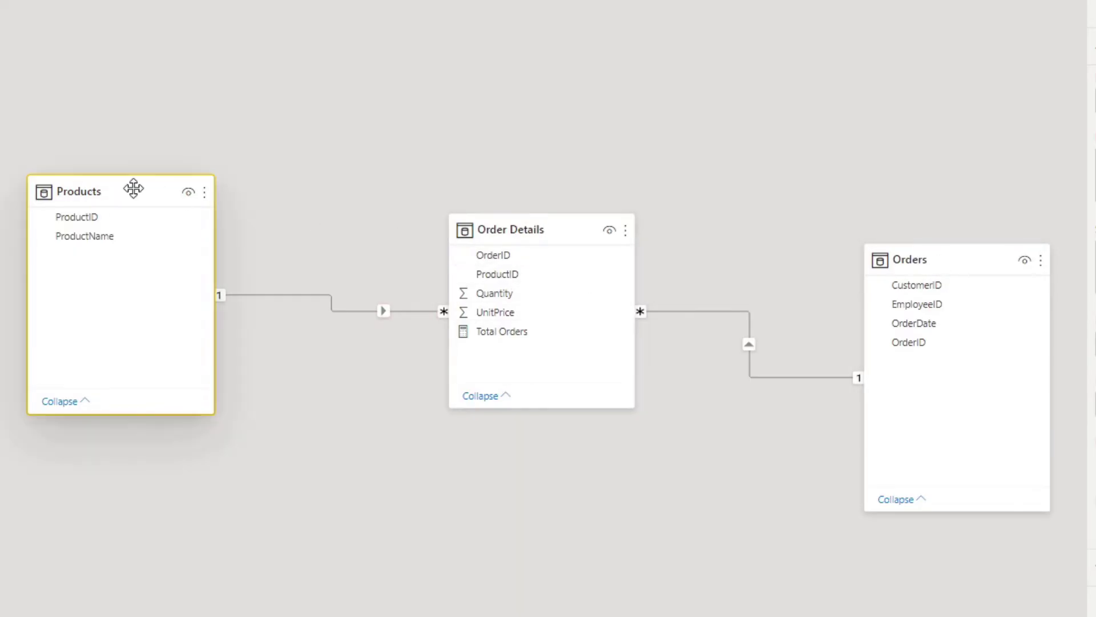
pyautogui.moveTo(514, 236)
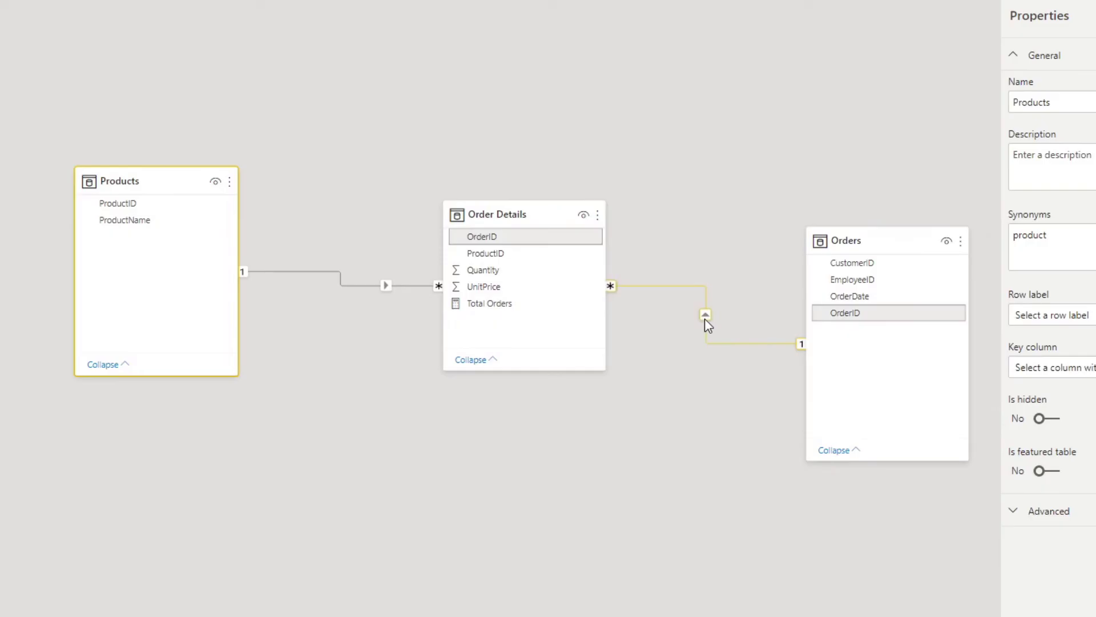
pyautogui.moveTo(234, 172)
# Step: Set the cross filter direction of the Order Details–Orders relationship to Both and check Total Orders per product in the report
pyautogui.doubleClick(707, 317)
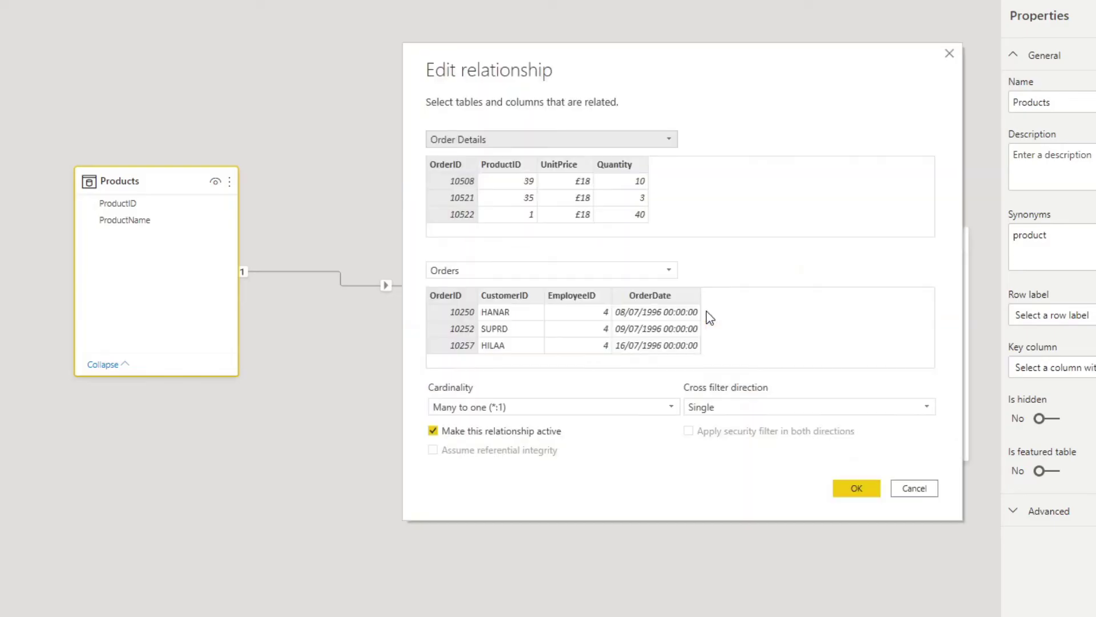
pyautogui.click(725, 409)
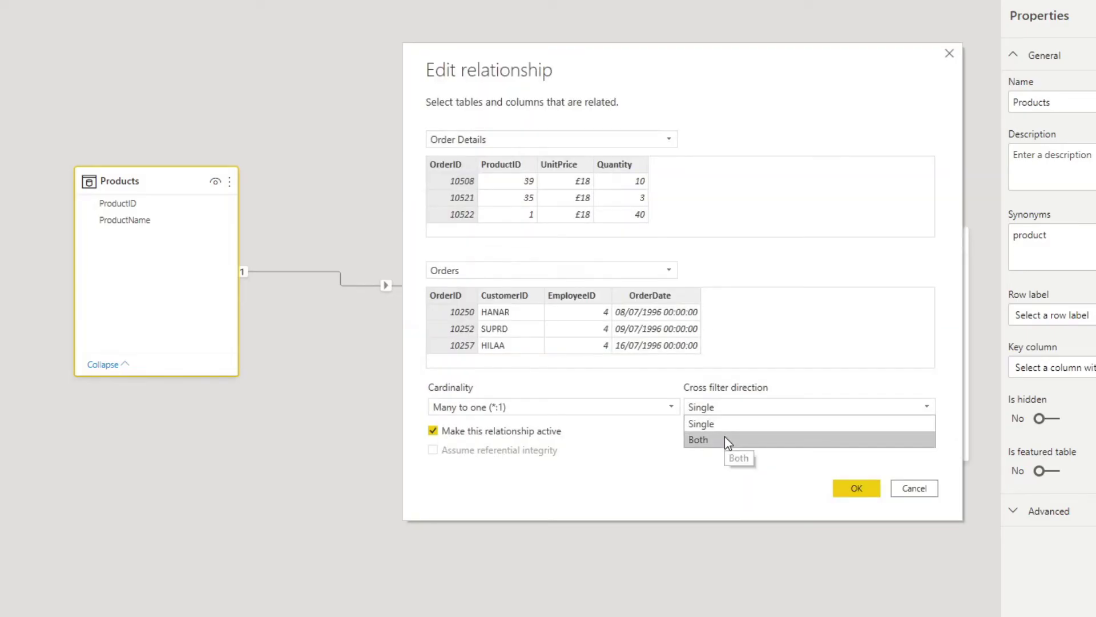
pyautogui.click(725, 438)
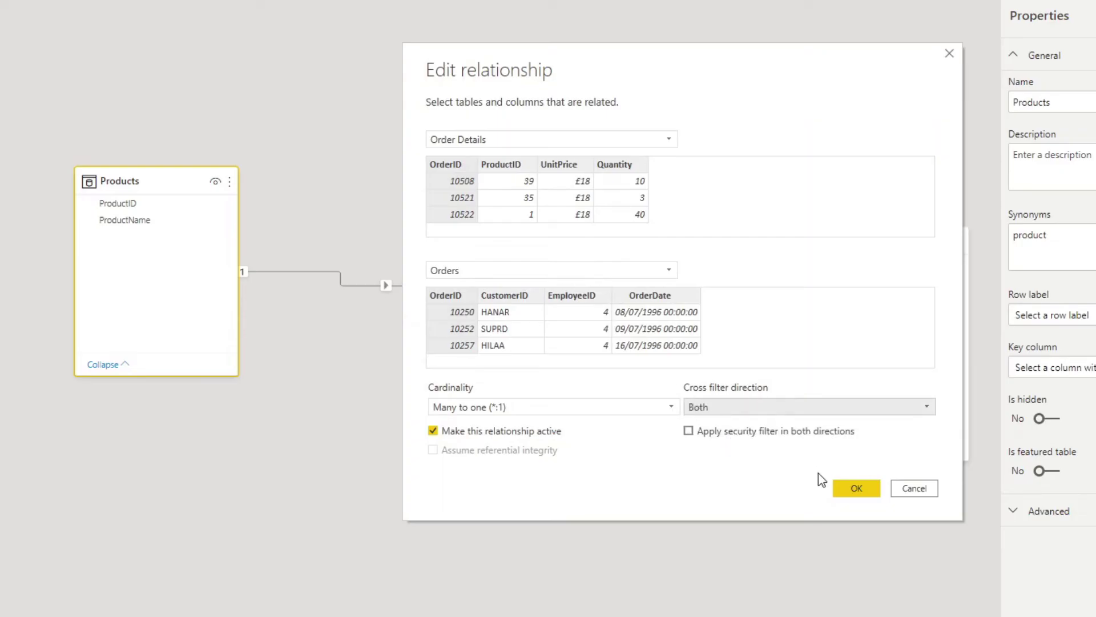
pyautogui.click(855, 489)
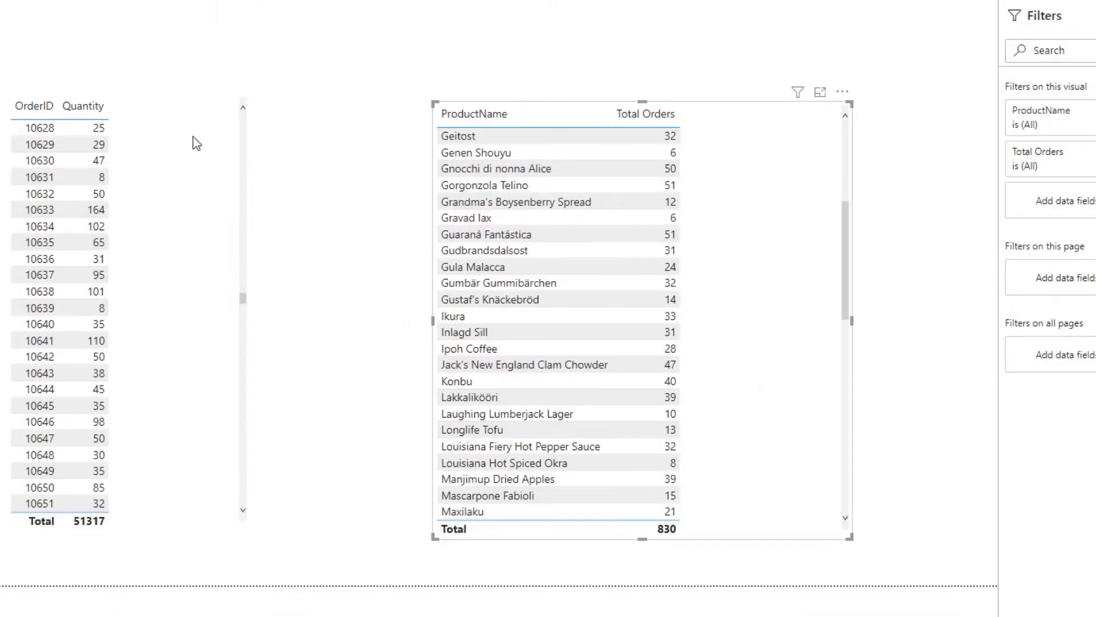
pyautogui.scroll(5, 588, 246)
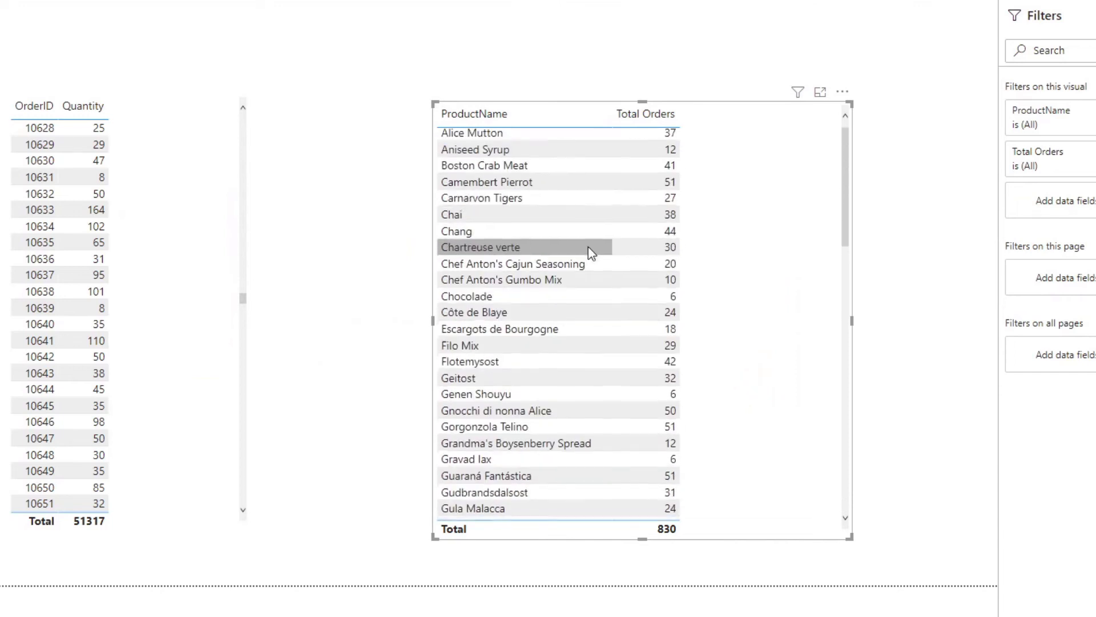
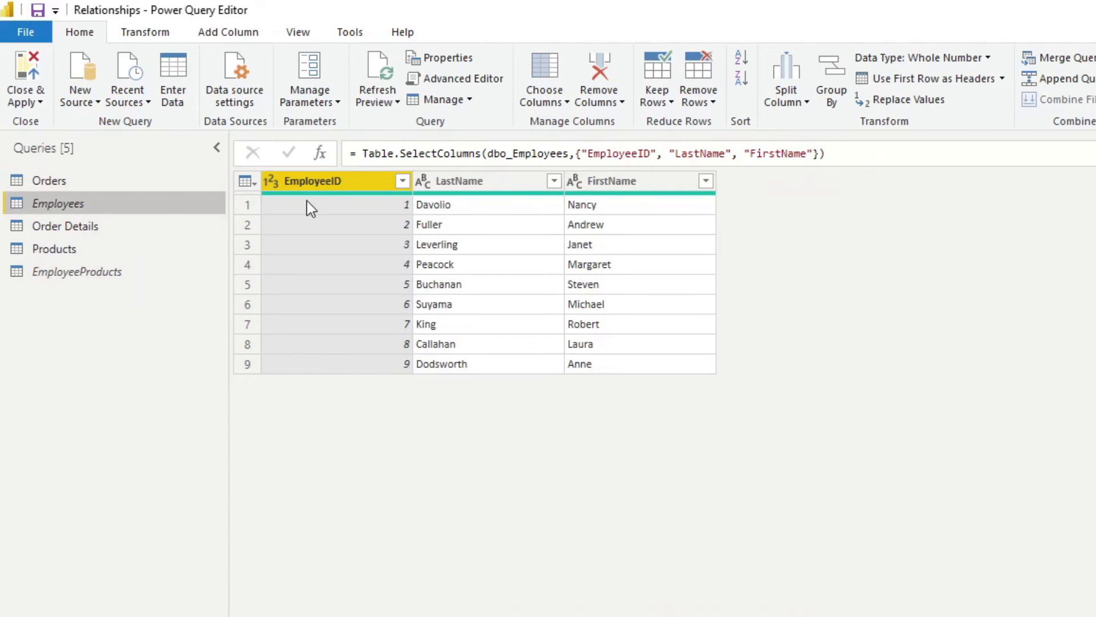
# Step: In Power Query Editor, enable loading of the EmployeeProducts query into the model
pyautogui.click(106, 269)
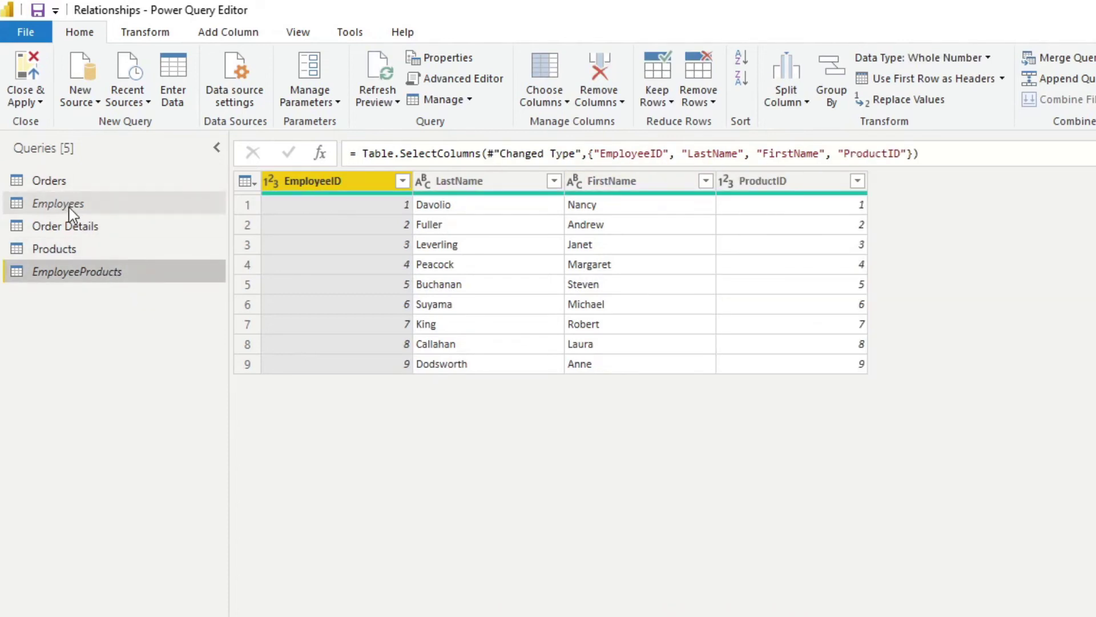
pyautogui.rightClick(67, 207)
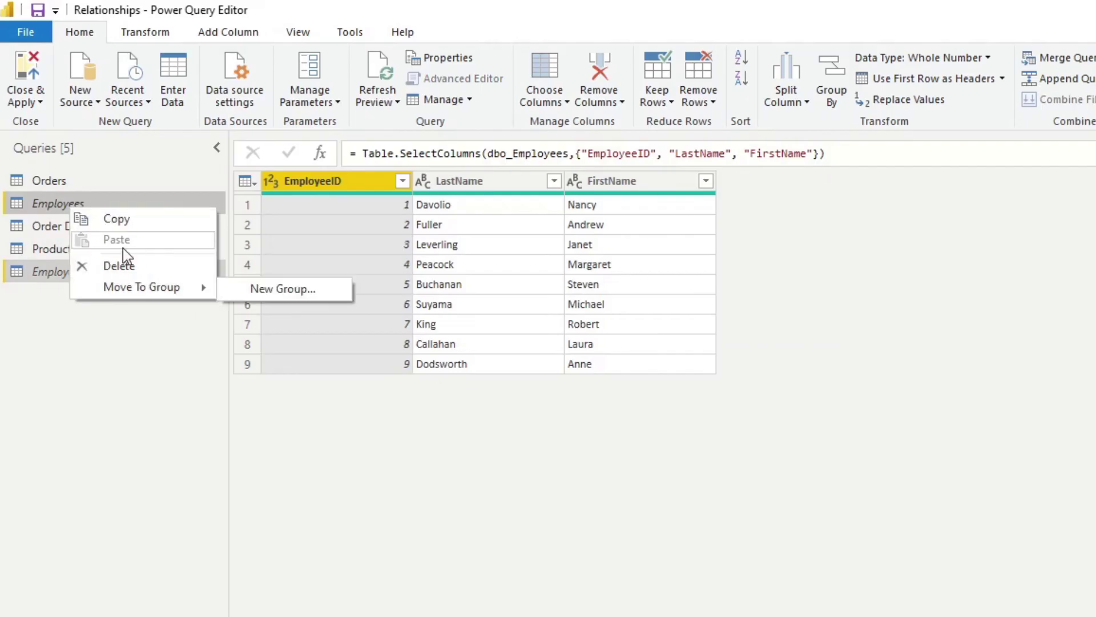
pyautogui.click(59, 281)
pyautogui.rightClick(81, 274)
pyautogui.click(144, 381)
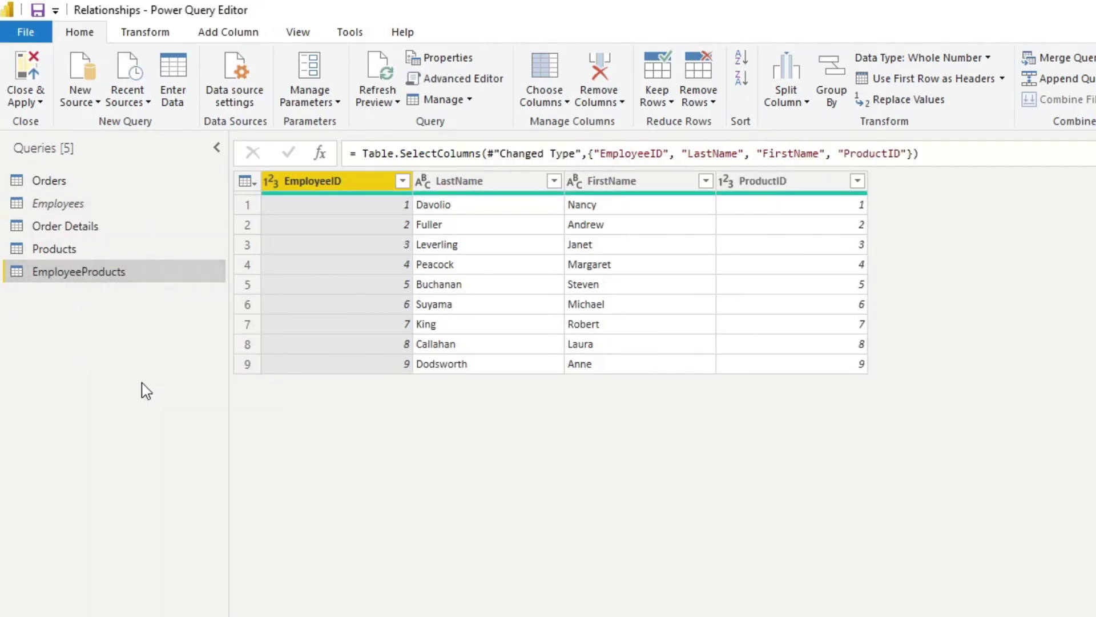
# Step: Enable loading of the Employees query with the Import connection setting, and apply the query changes to the report
pyautogui.rightClick(93, 206)
pyautogui.click(107, 311)
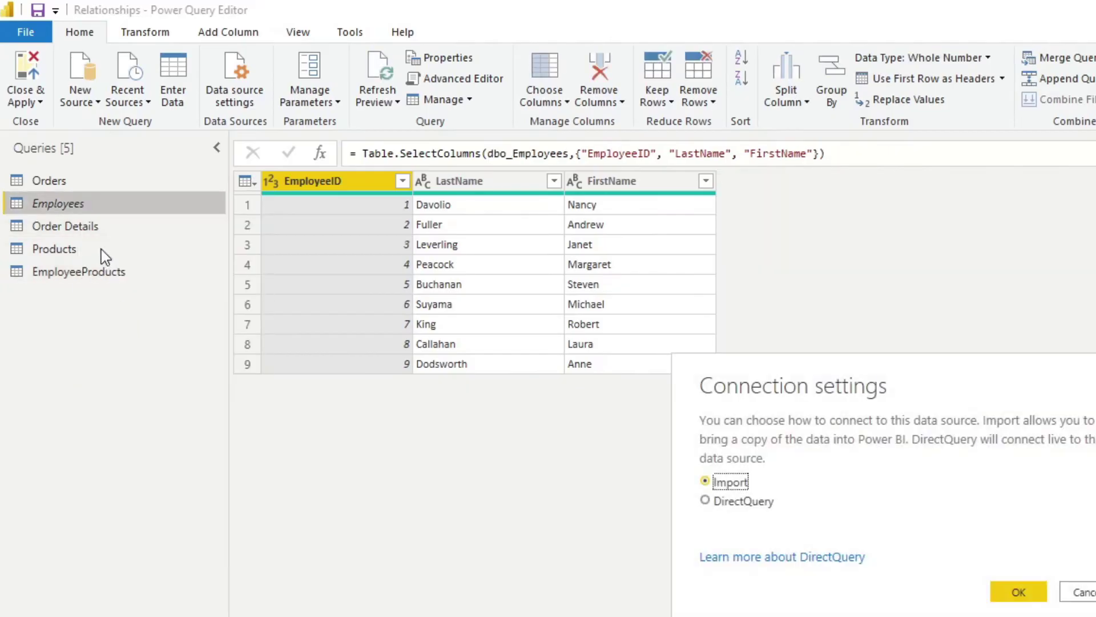
pyautogui.click(1001, 589)
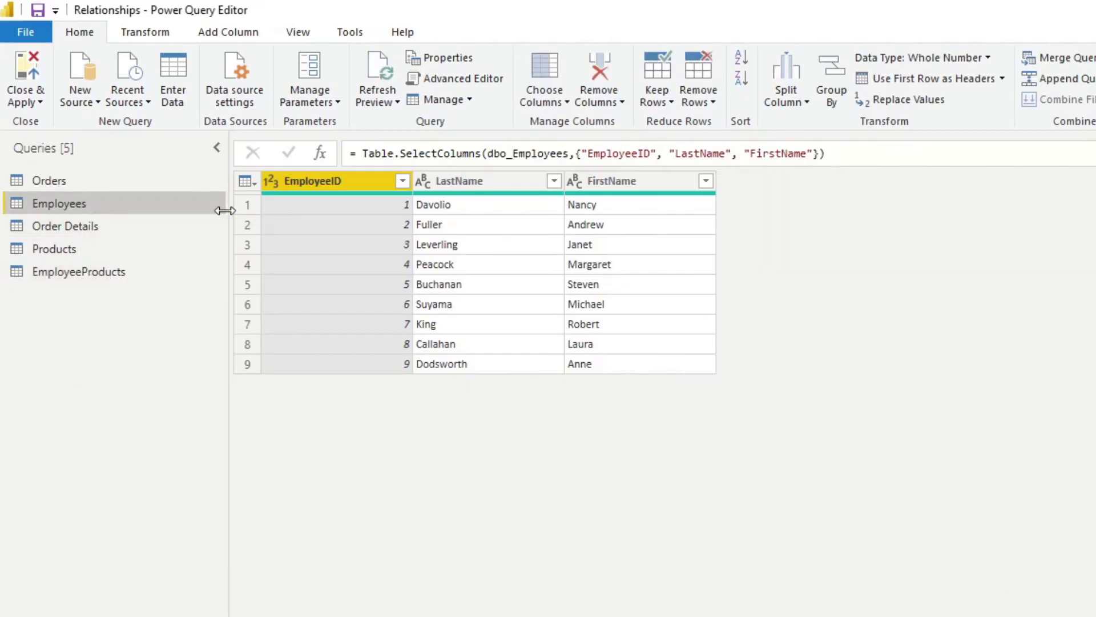
pyautogui.click(29, 71)
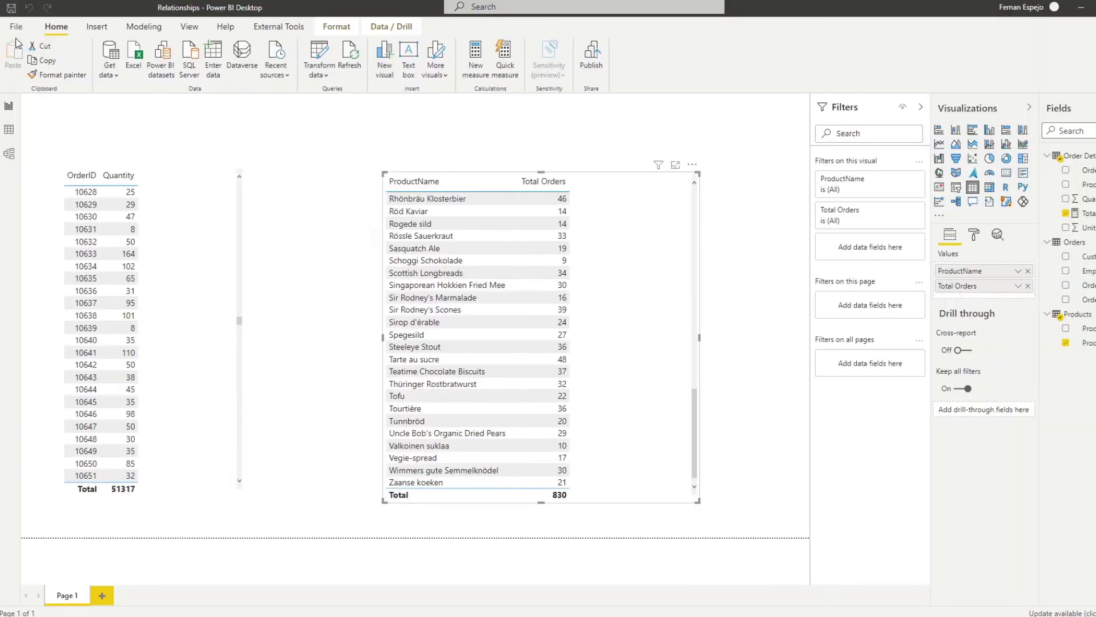
# Step: Arrange the model diagram as a loop, with EmployeeProducts and Employees above and Order Details below, between Products and Orders
pyautogui.click(10, 158)
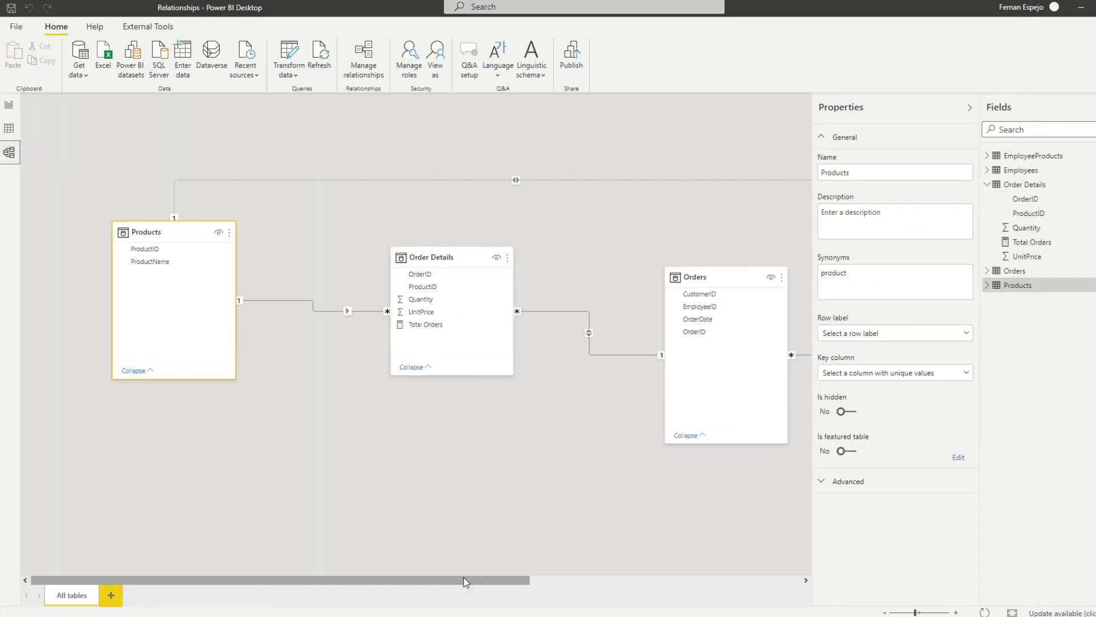
pyautogui.hscroll(5, 516, 525)
pyautogui.moveTo(775, 133); pyautogui.dragTo(233, 133)
pyautogui.moveTo(529, 585); pyautogui.dragTo(677, 561)
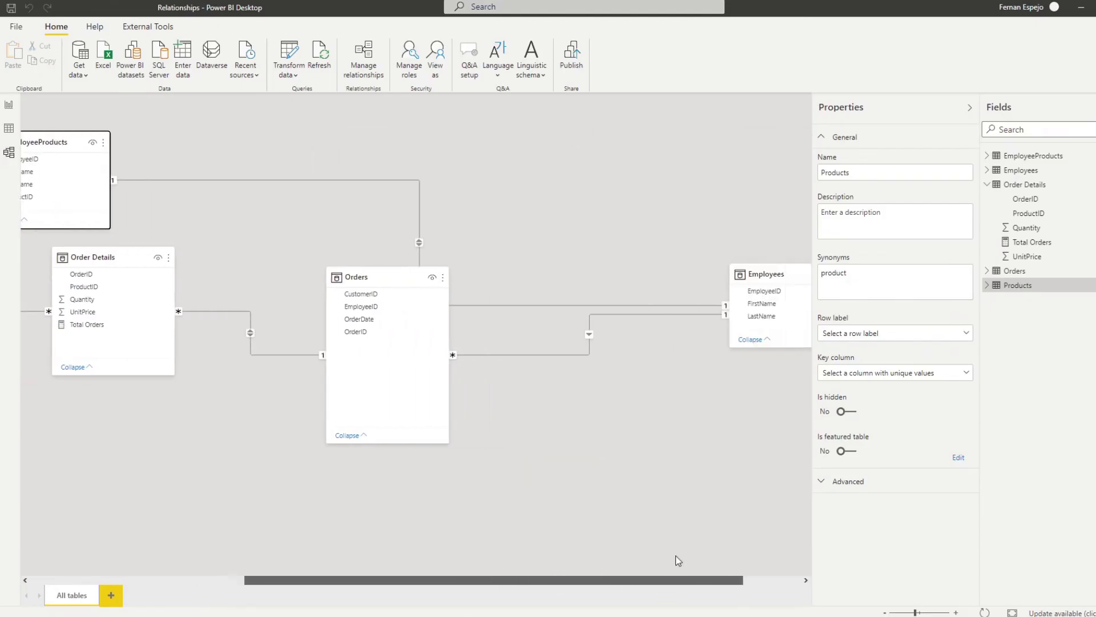
pyautogui.moveTo(753, 276); pyautogui.dragTo(600, 137)
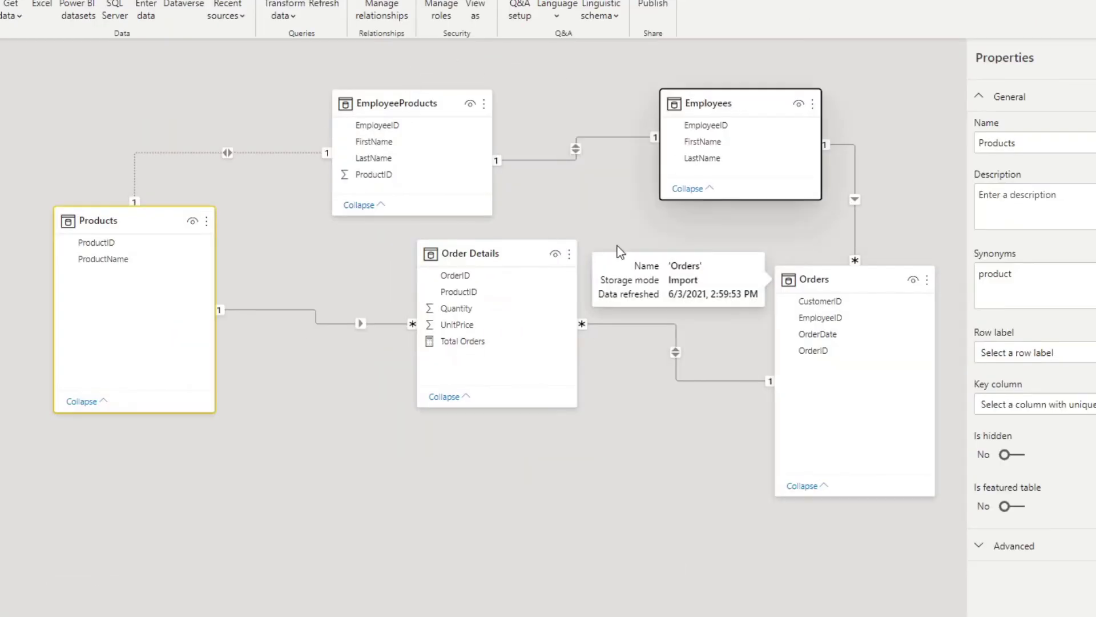
pyautogui.moveTo(440, 258); pyautogui.dragTo(382, 383)
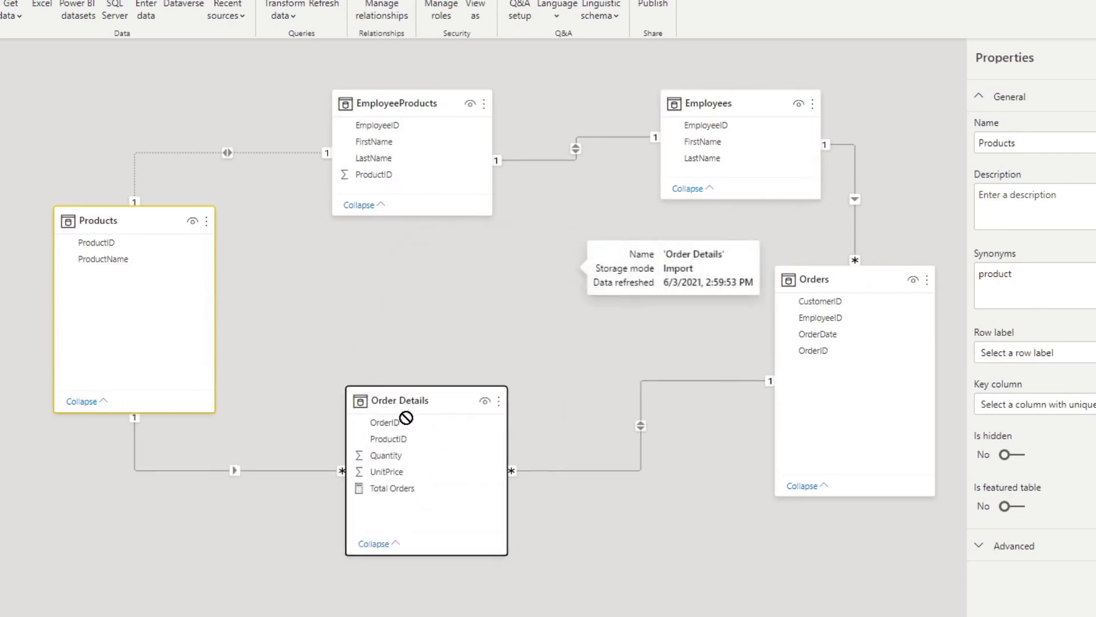
# Step: Move the Order Details and Orders tables lower in the model diagram to widen the loop
pyautogui.moveTo(406, 418); pyautogui.dragTo(390, 458)
pyautogui.moveTo(861, 291); pyautogui.dragTo(856, 367)
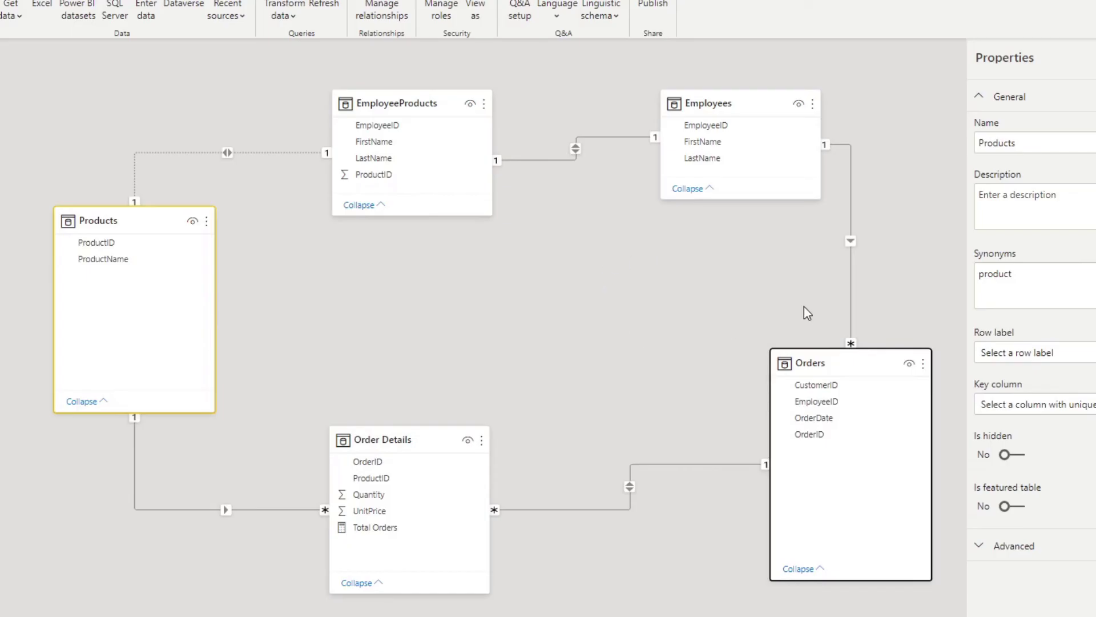
# Step: Try to make the relationship between EmployeeProducts and Products active
pyautogui.doubleClick(306, 153)
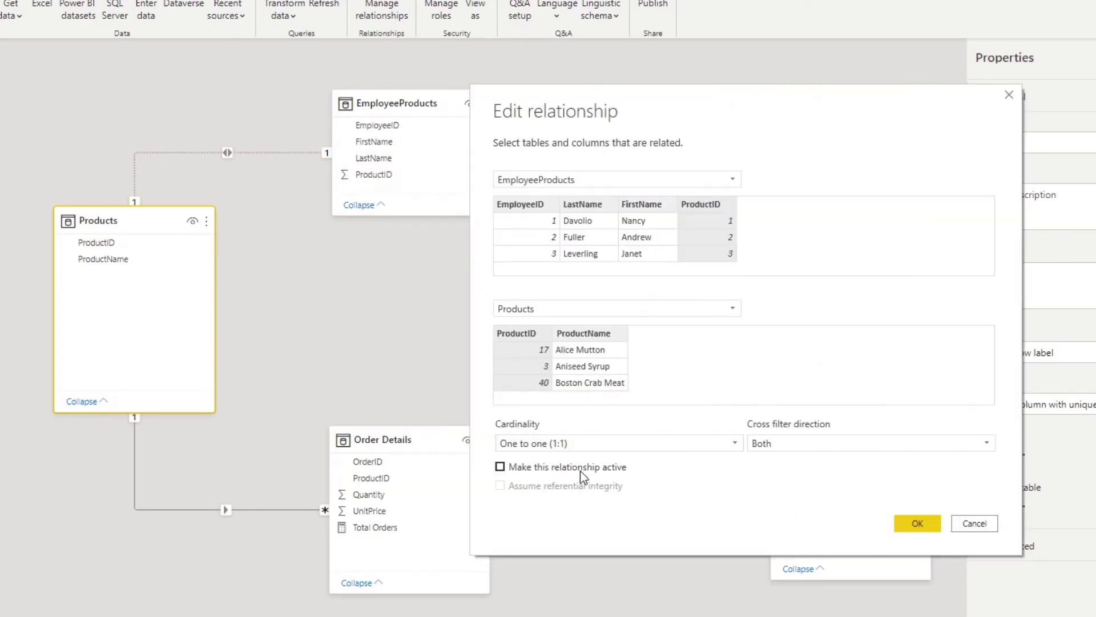
pyautogui.click(600, 474)
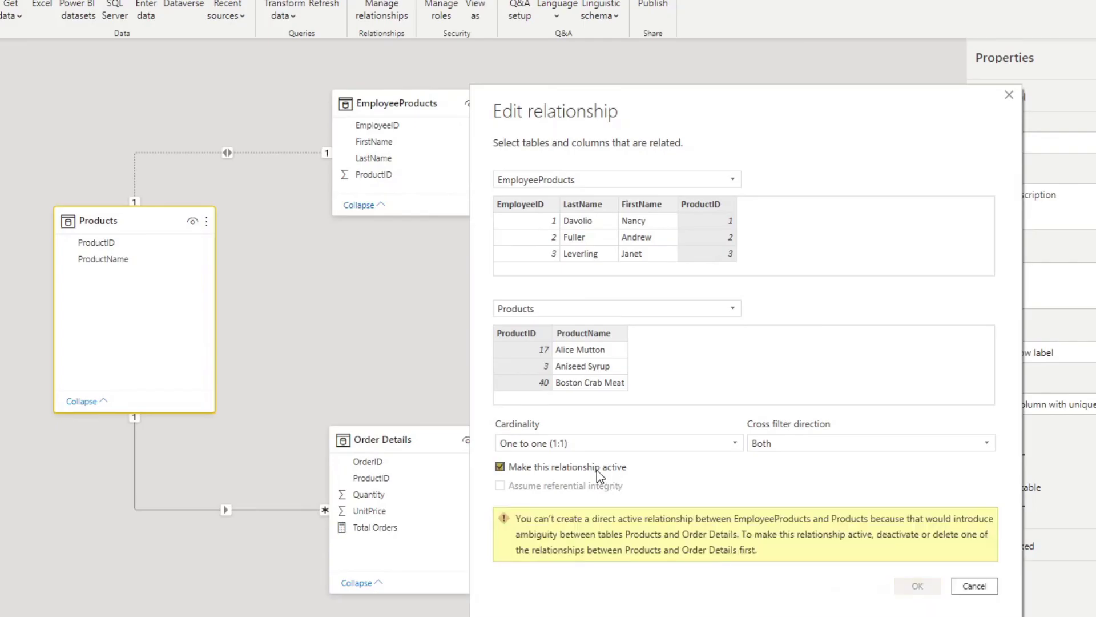
pyautogui.press('Escape')
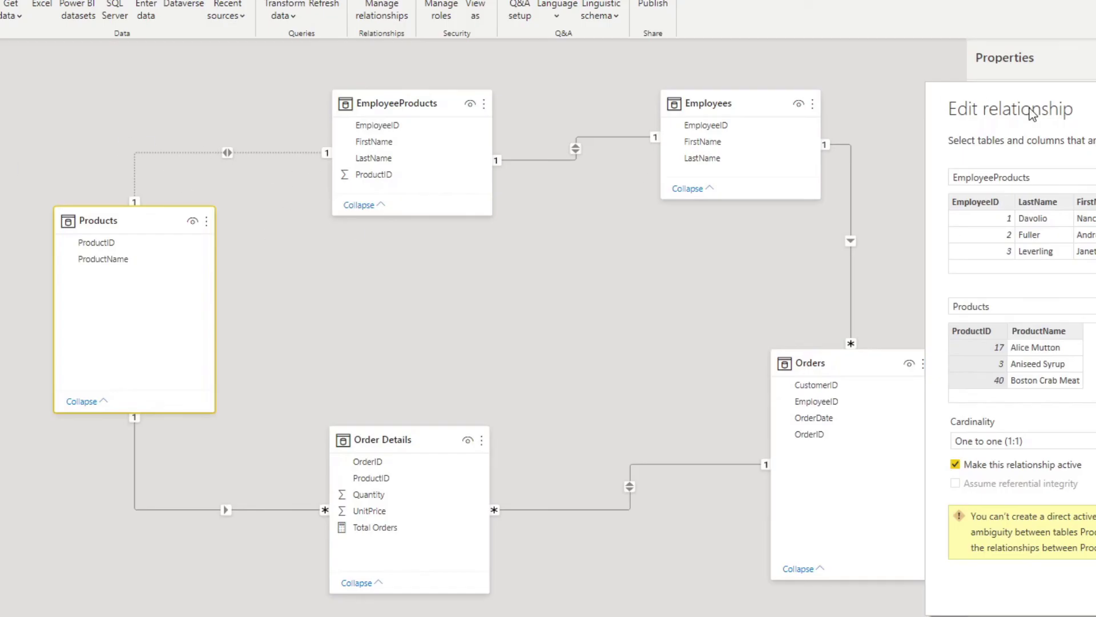
pyautogui.press('Escape')
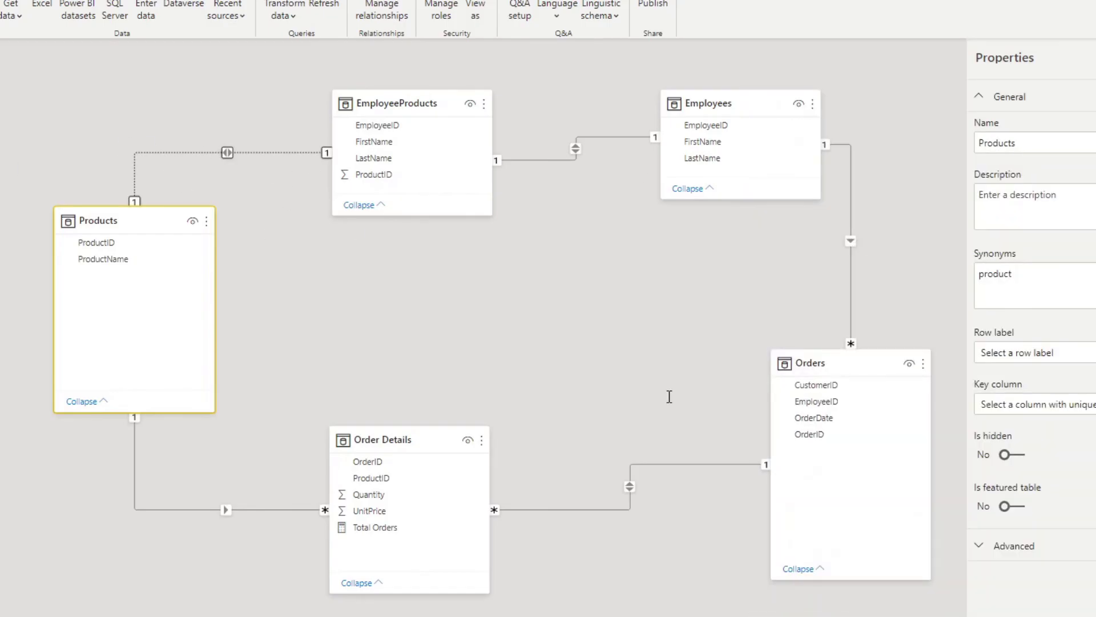
pyautogui.click(631, 405)
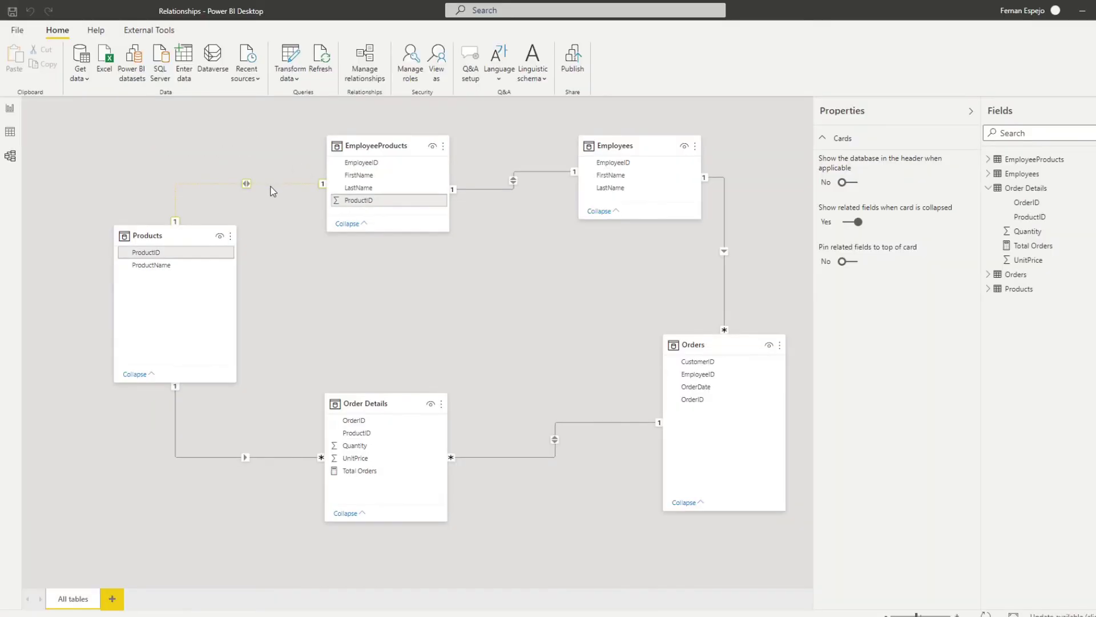
# Step: Delete the inactive relationship between EmployeeProducts and Products
pyautogui.rightClick(259, 153)
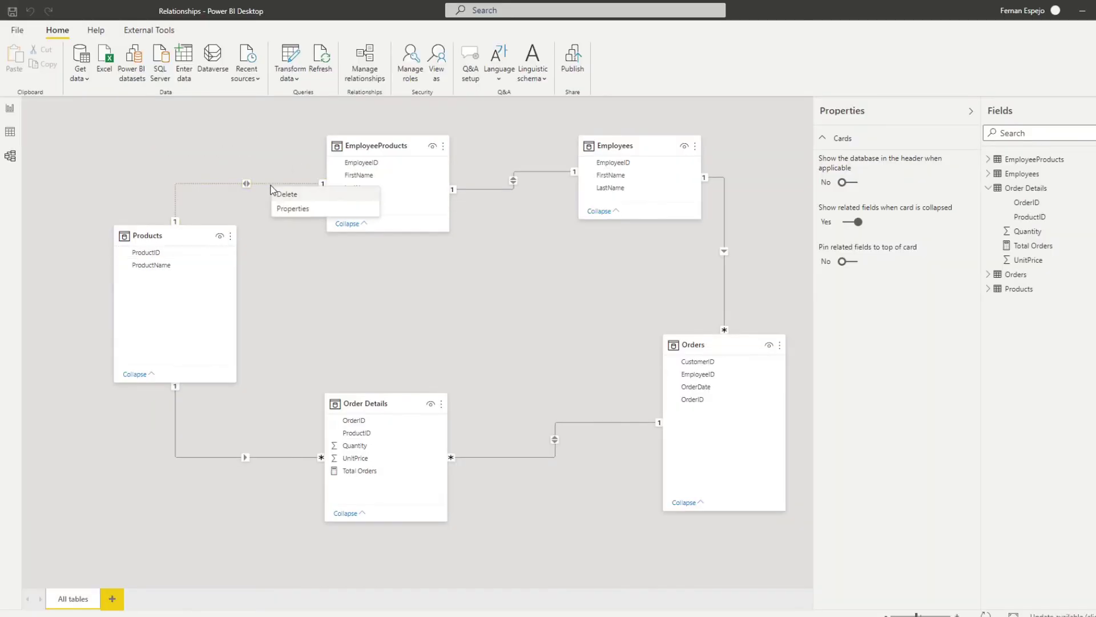
pyautogui.click(287, 196)
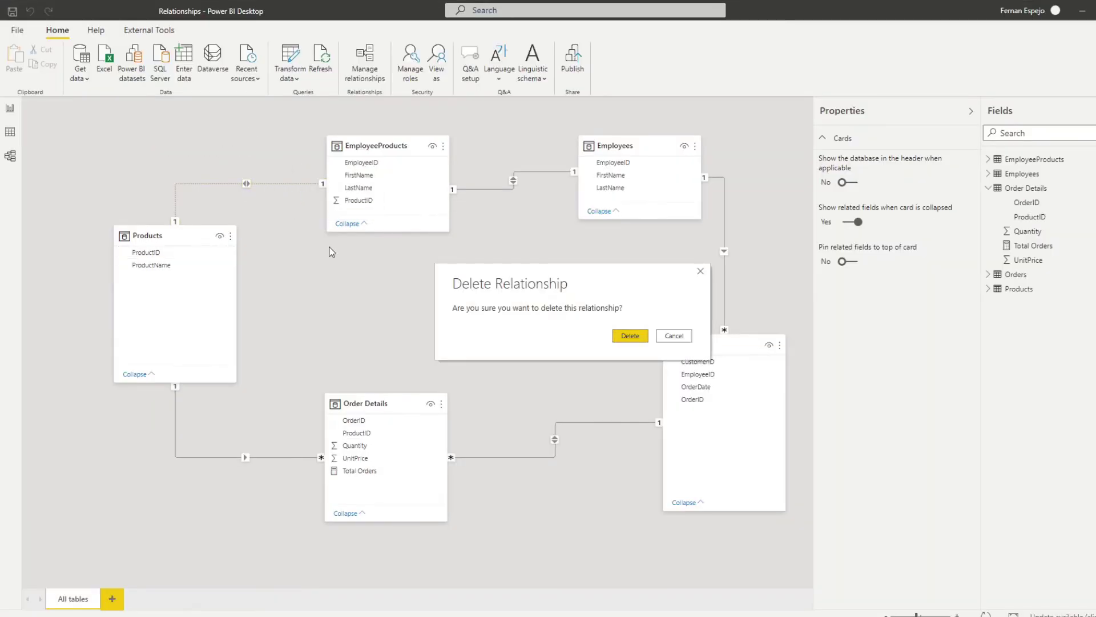
pyautogui.click(630, 337)
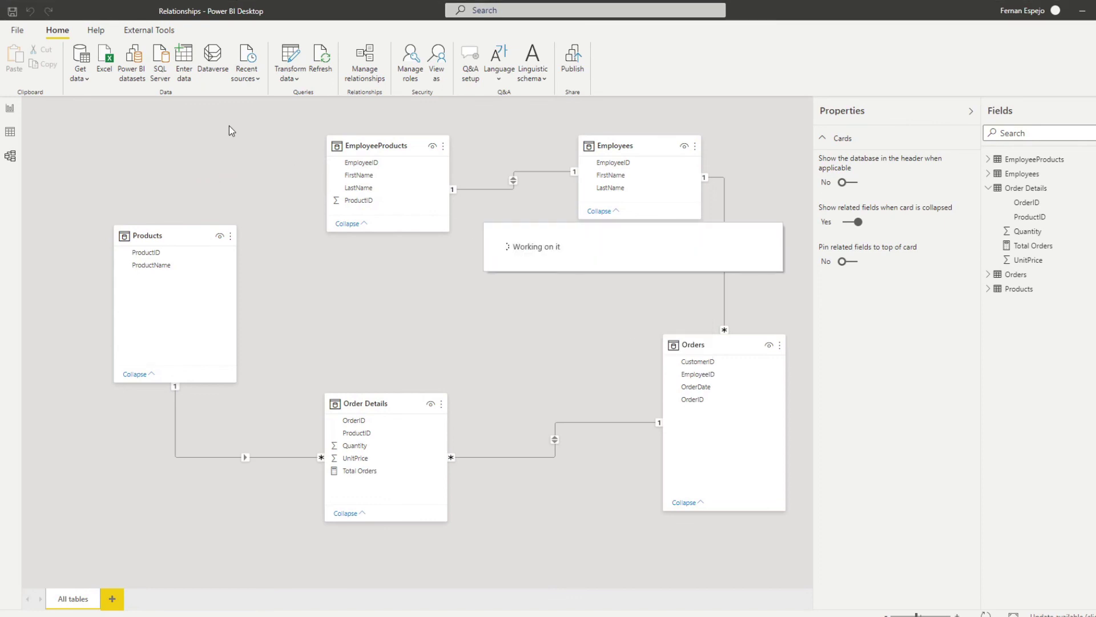
# Step: Duplicate the EmployeeProducts query in Power Query Editor and apply the changes to the model
pyautogui.click(290, 62)
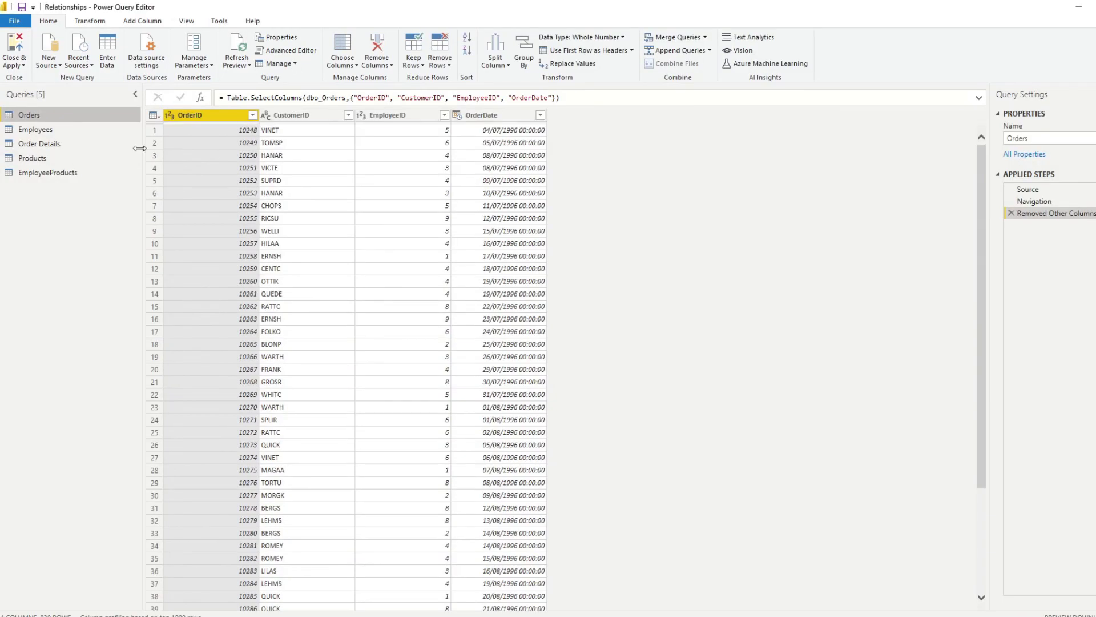
pyautogui.click(67, 173)
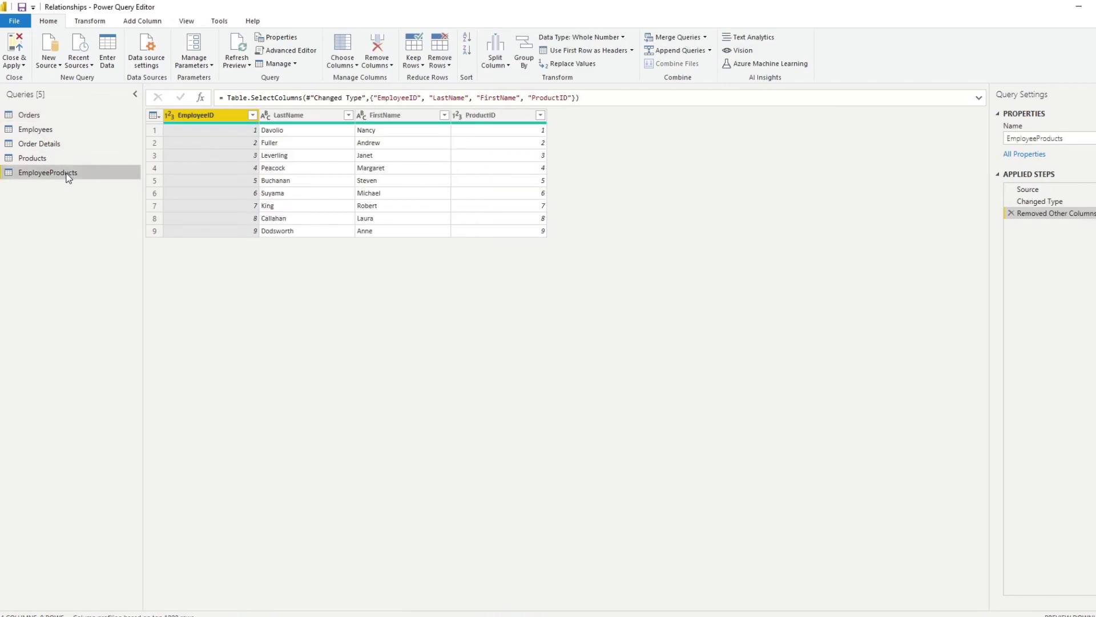
pyautogui.rightClick(68, 177)
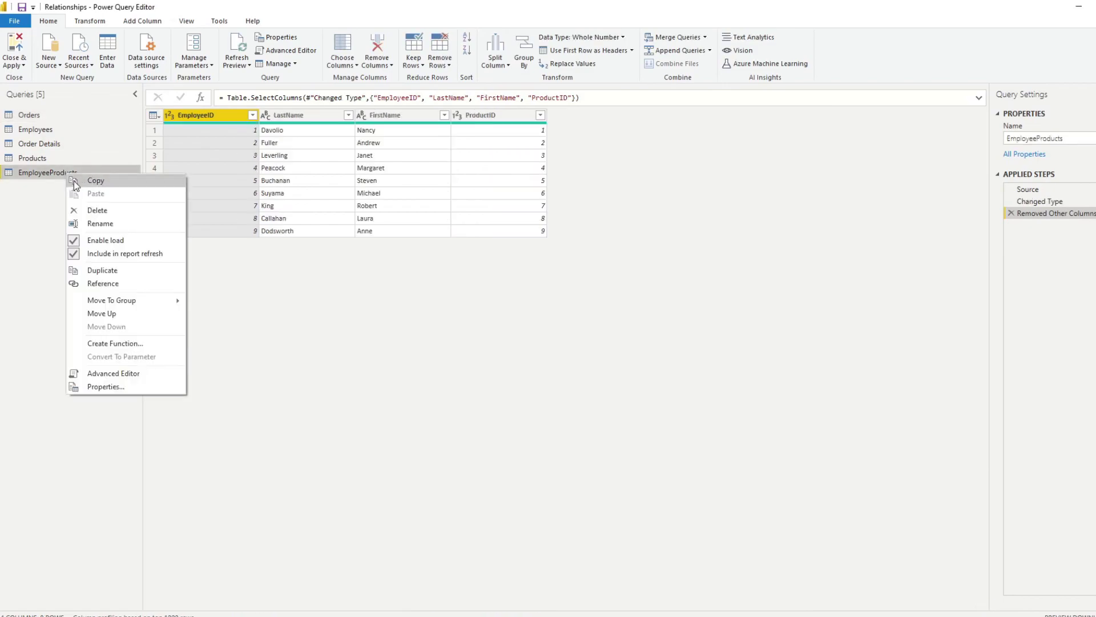
pyautogui.click(124, 275)
pyautogui.click(14, 49)
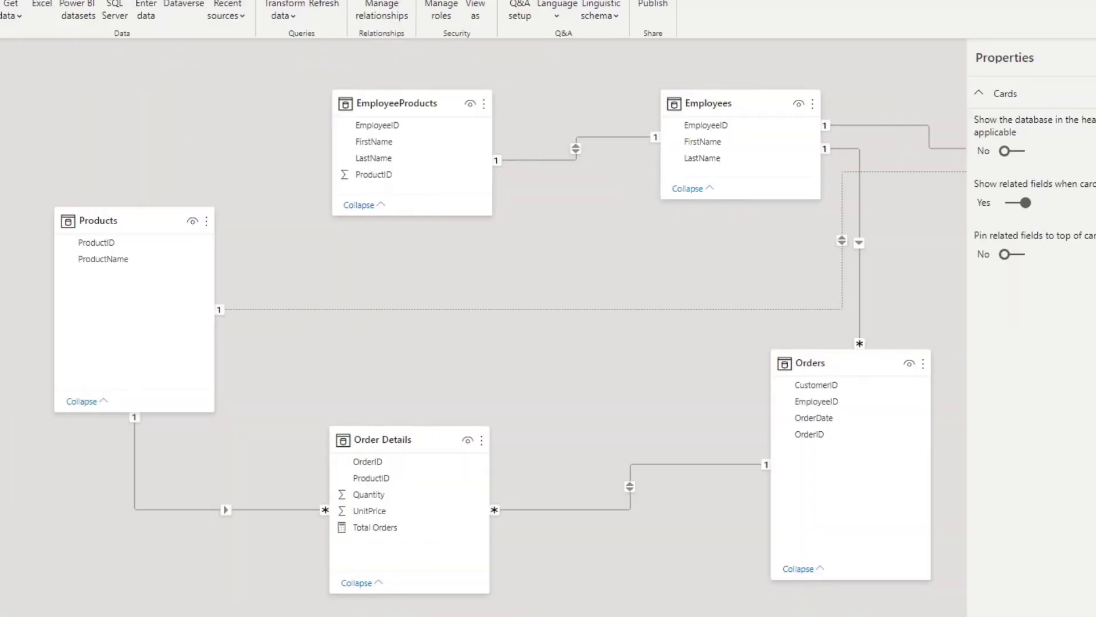
# Step: Place the EmployeeProducts (2) table beside EmployeeProducts and move Products below it in the model diagram
pyautogui.hscroll(5, 510, 290)
pyautogui.moveTo(669, 136); pyautogui.dragTo(176, 111)
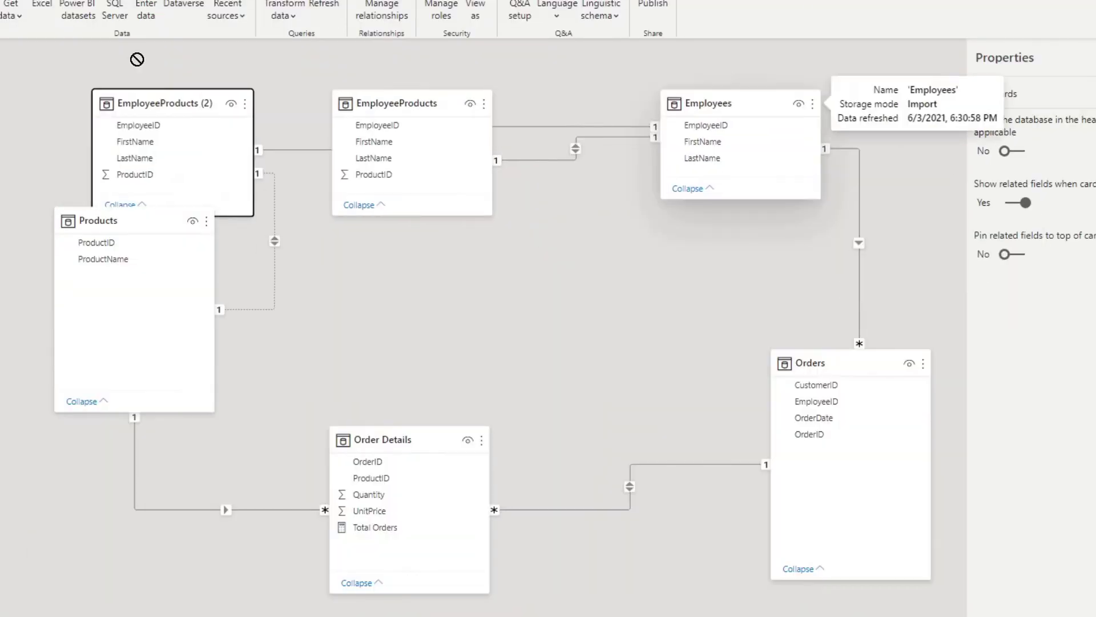
pyautogui.moveTo(131, 220); pyautogui.dragTo(125, 382)
pyautogui.moveTo(146, 108); pyautogui.dragTo(90, 112)
# Step: Delete the relationship between EmployeeProducts (2) and Employees
pyautogui.click(228, 156)
pyautogui.press('Delete')
pyautogui.click(725, 352)
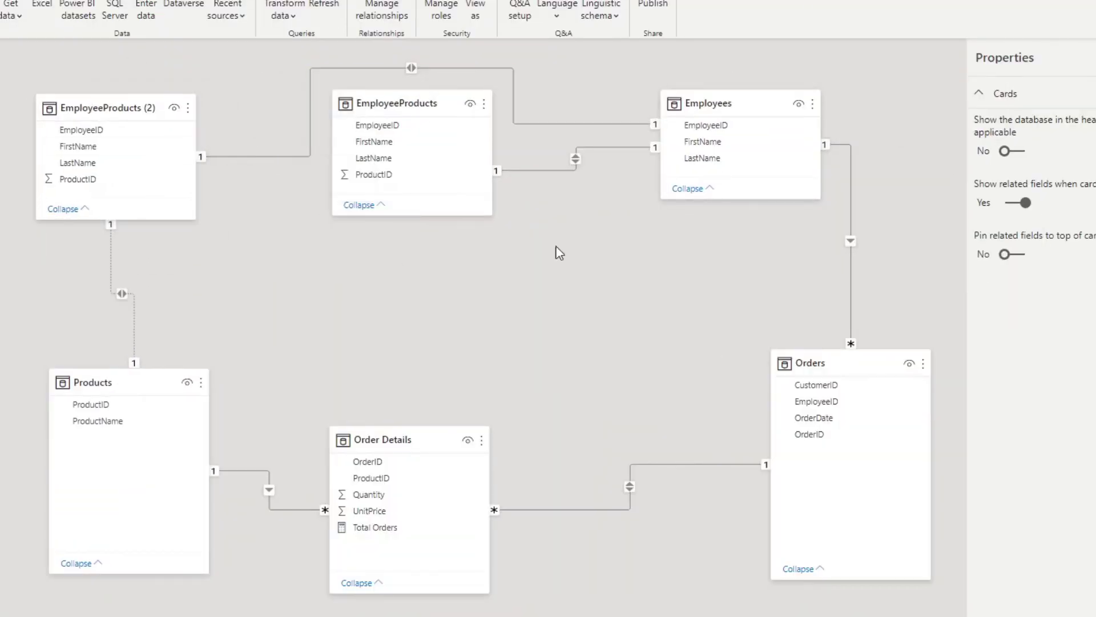
# Step: Make the relationship between EmployeeProducts (2) and Products active
pyautogui.doubleClick(122, 294)
pyautogui.click(475, 466)
pyautogui.click(824, 523)
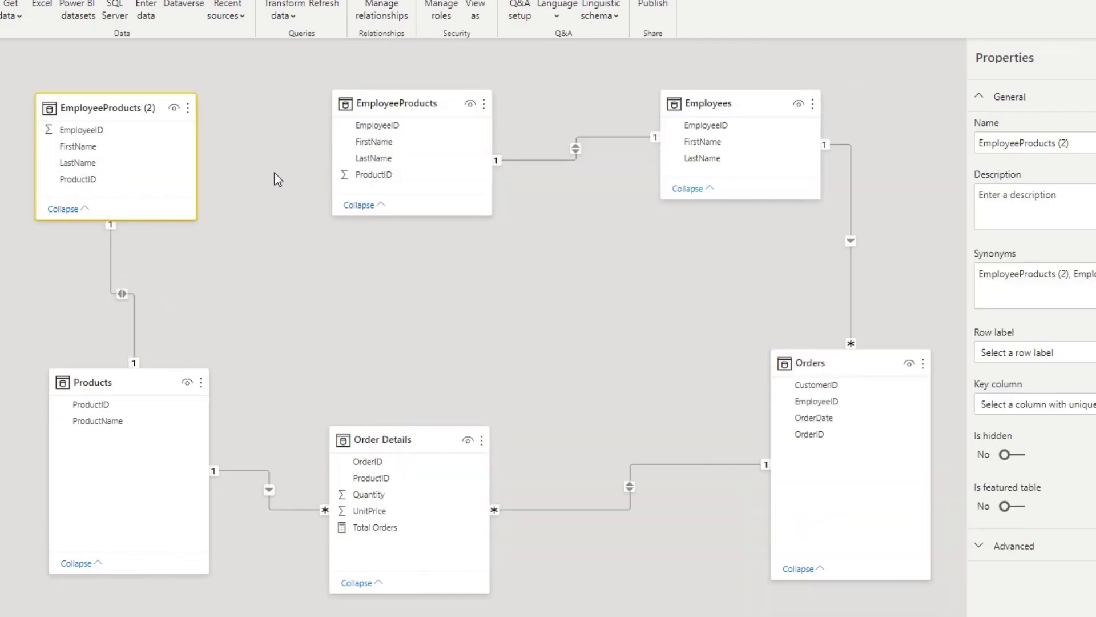